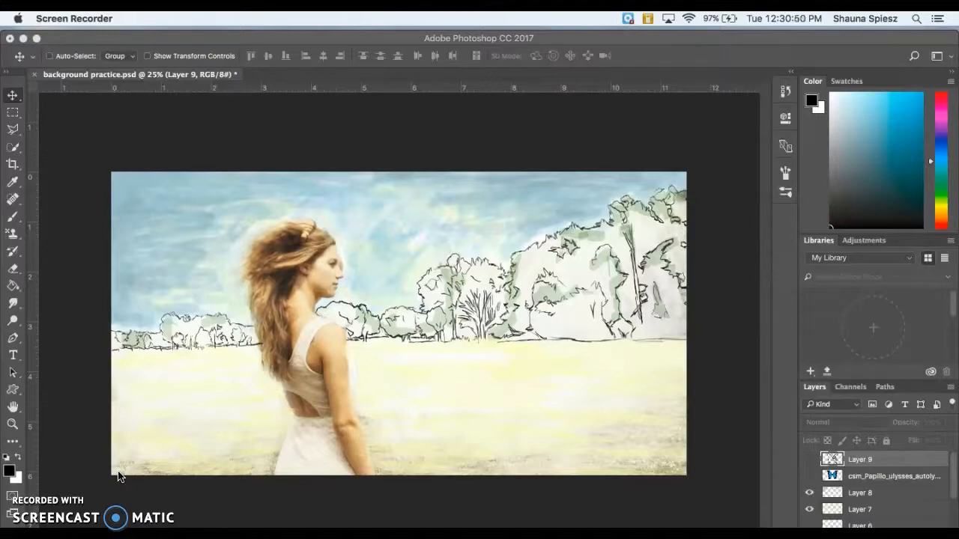
Examine the background practice.psd painting up close, covering the outlined trees, the painted sky and the area around the woman's hair
click(118, 474)
click(518, 40)
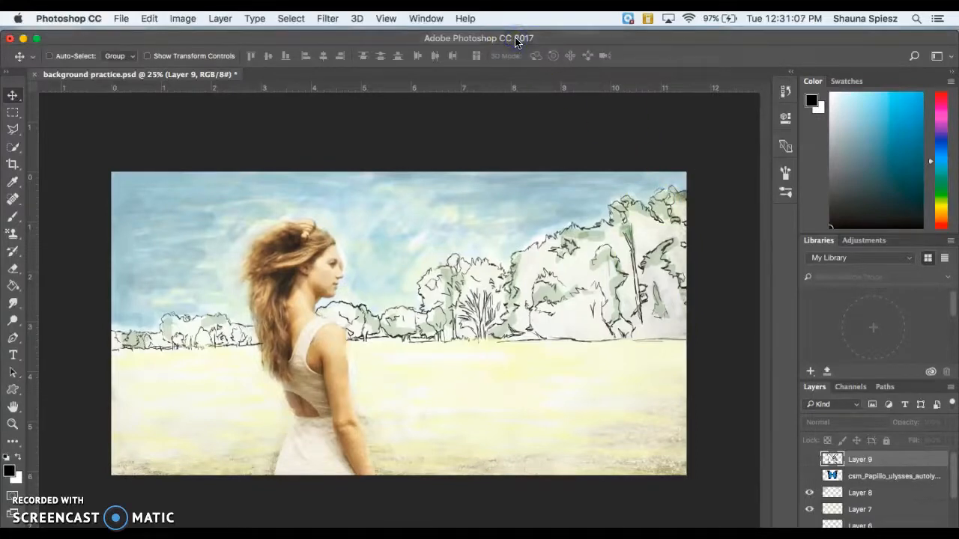
key(super+plus)
key(super+plus)
key(super+plus)
key(super+plus)
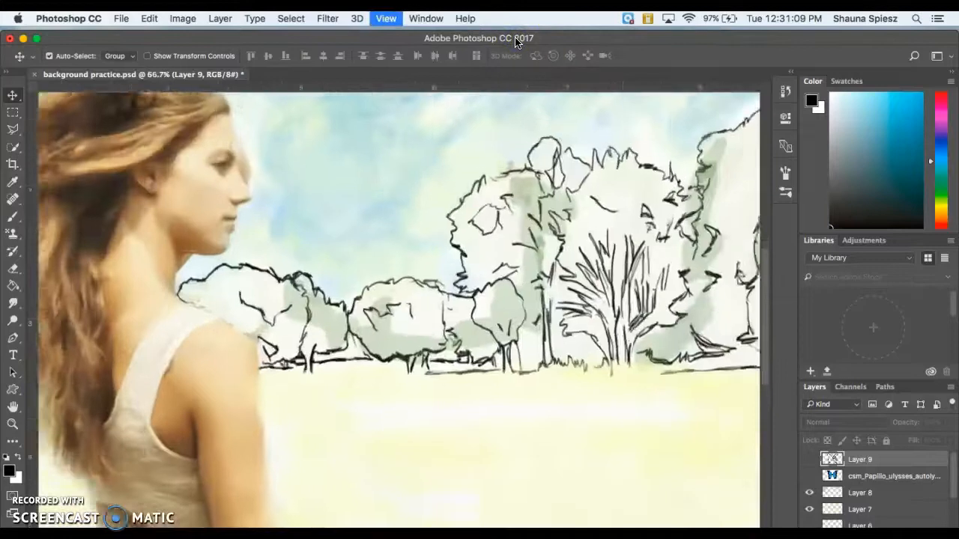
scroll(530, 192, right, 10)
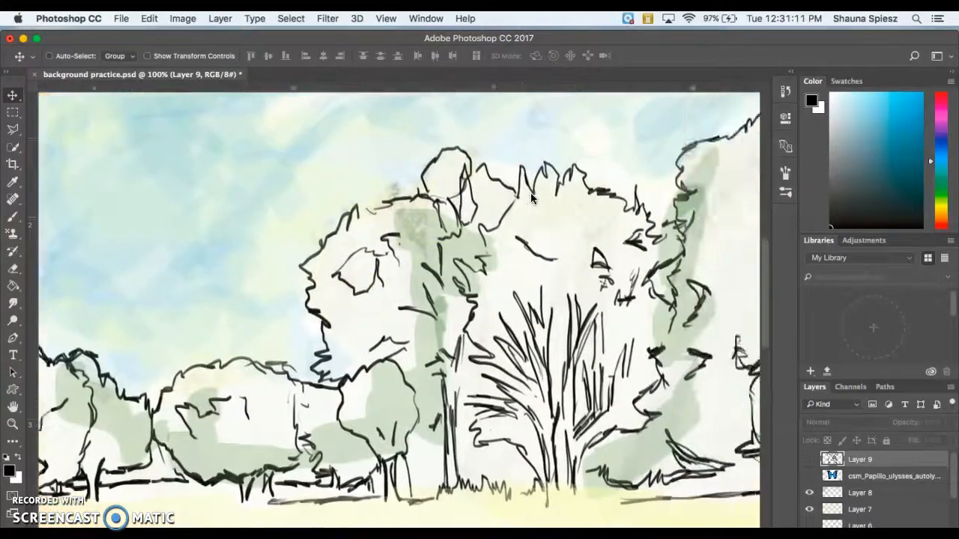
scroll(530, 192, right, 10)
scroll(530, 192, up, 4)
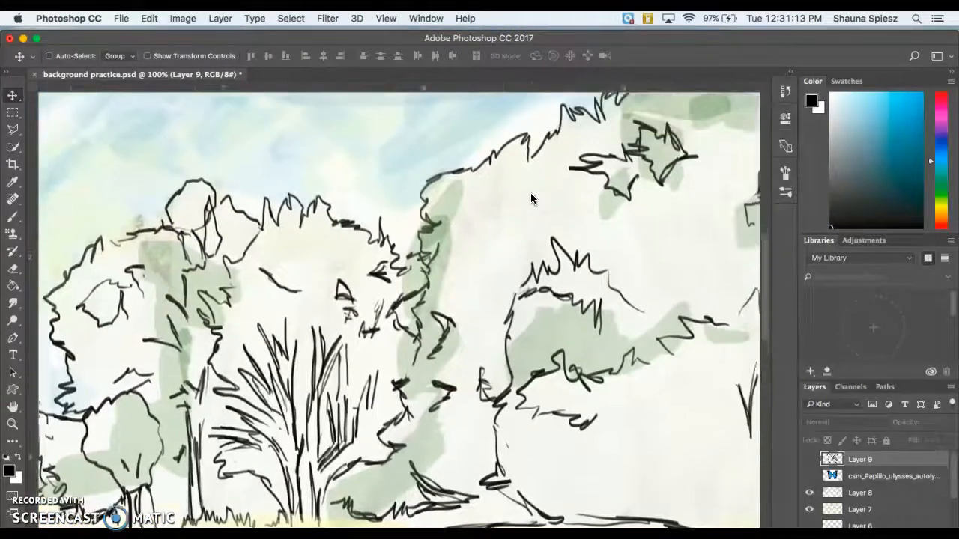
scroll(530, 192, up, 5)
scroll(531, 192, left, 20)
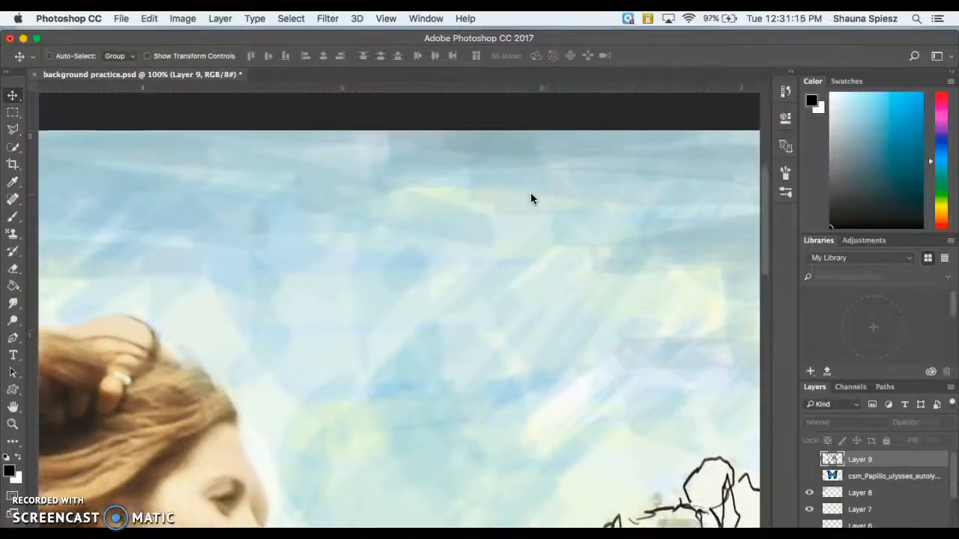
scroll(530, 198, left, 10)
scroll(530, 199, down, 6)
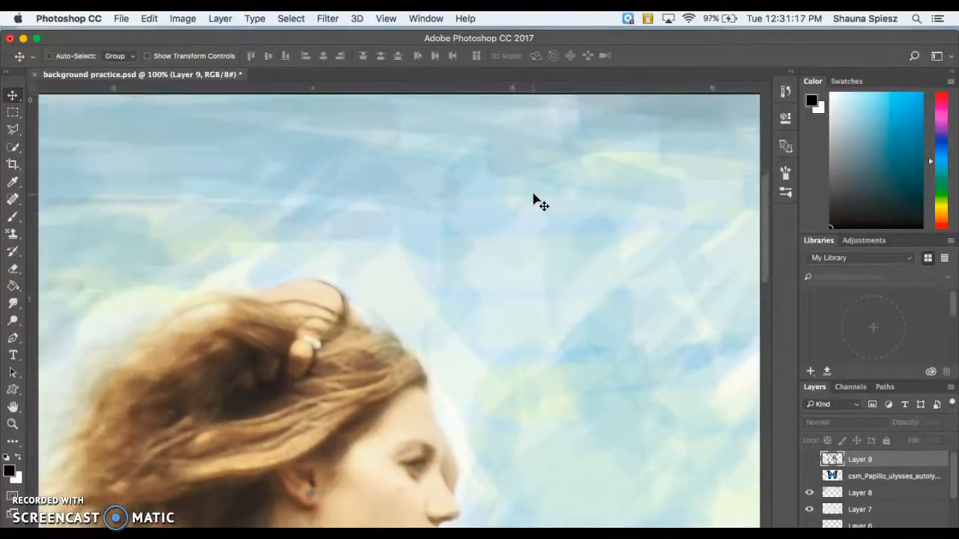
scroll(540, 203, down, 5)
scroll(540, 202, left, 10)
scroll(540, 202, up, 2)
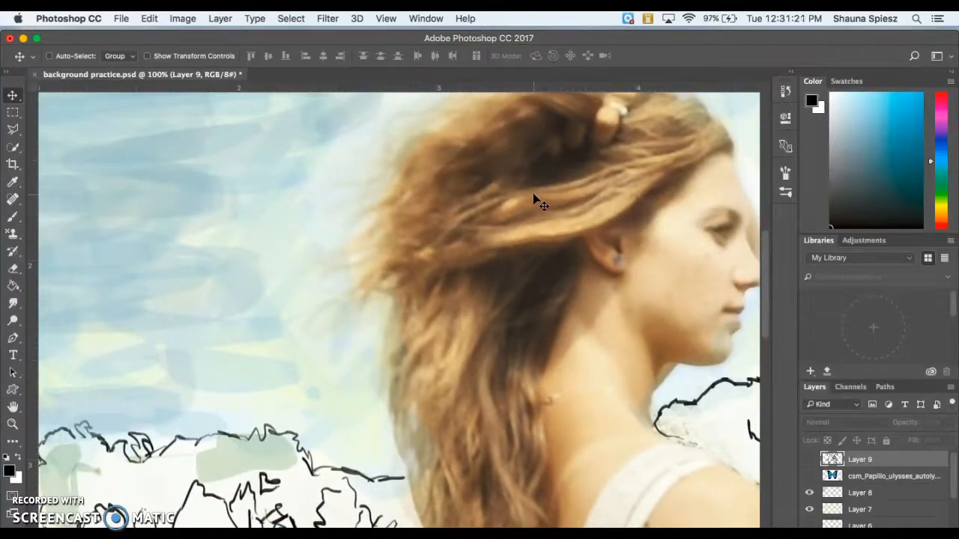
scroll(540, 203, right, 15)
scroll(540, 202, up, 8)
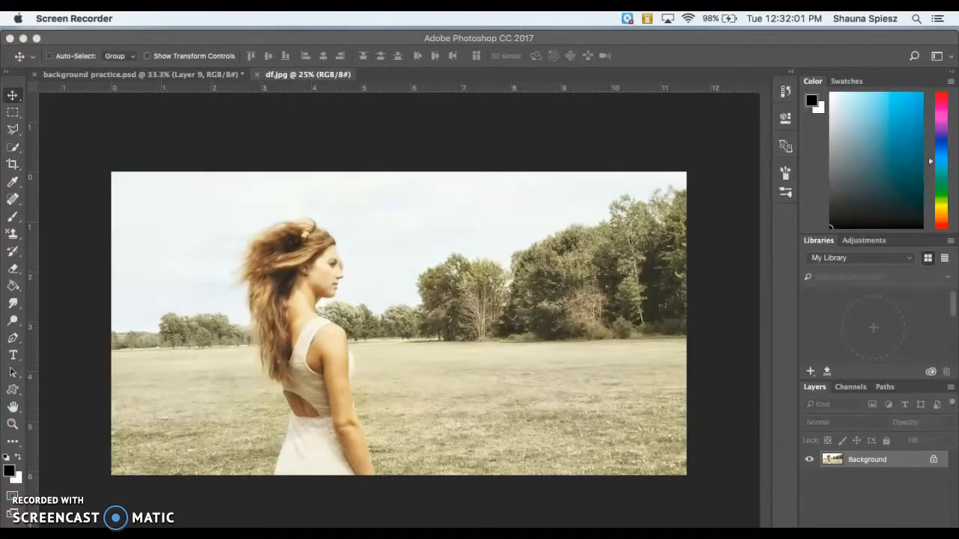
Add a new empty layer above the photo and set up the Brush with the 9 px preset enlarged to 17 px
click(902, 535)
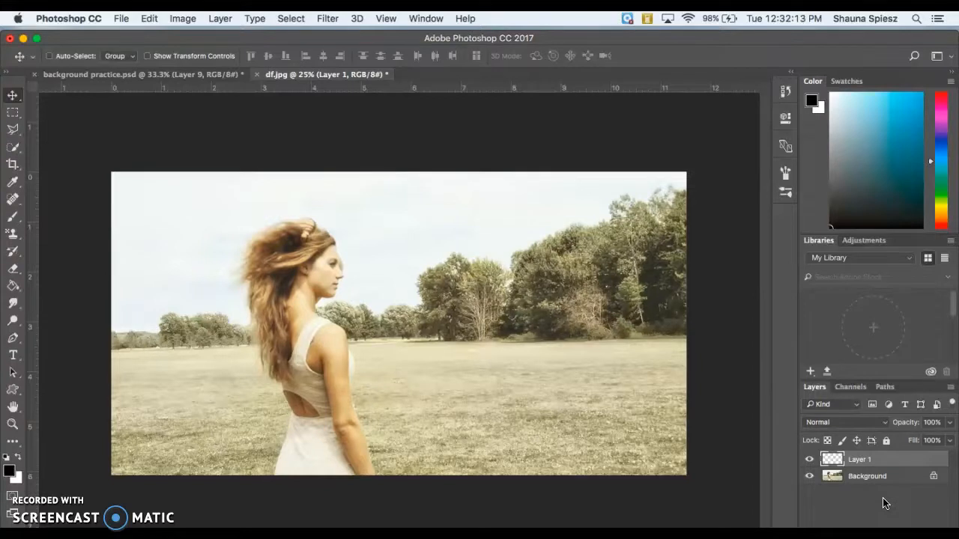
key(super+plus)
key(super+plus)
key(super+plus)
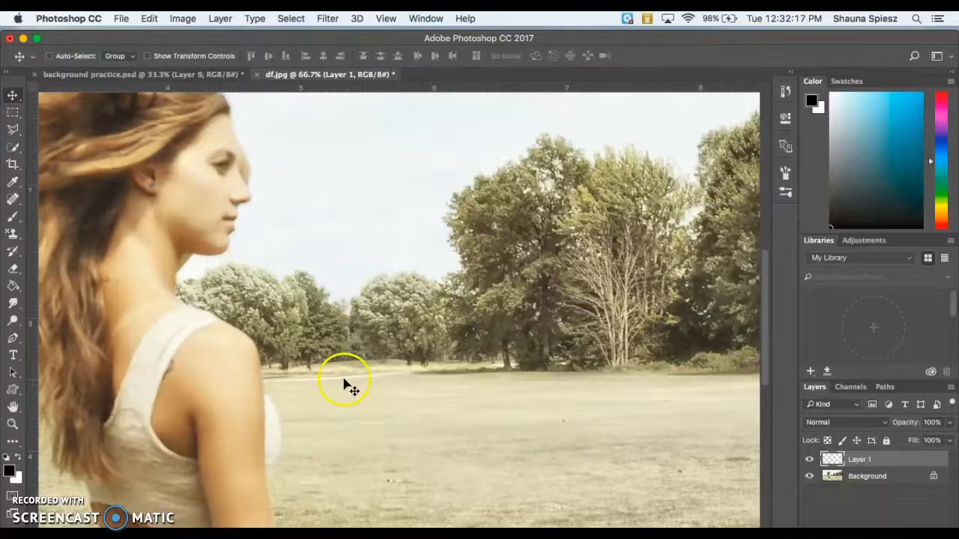
scroll(345, 385, left, 5)
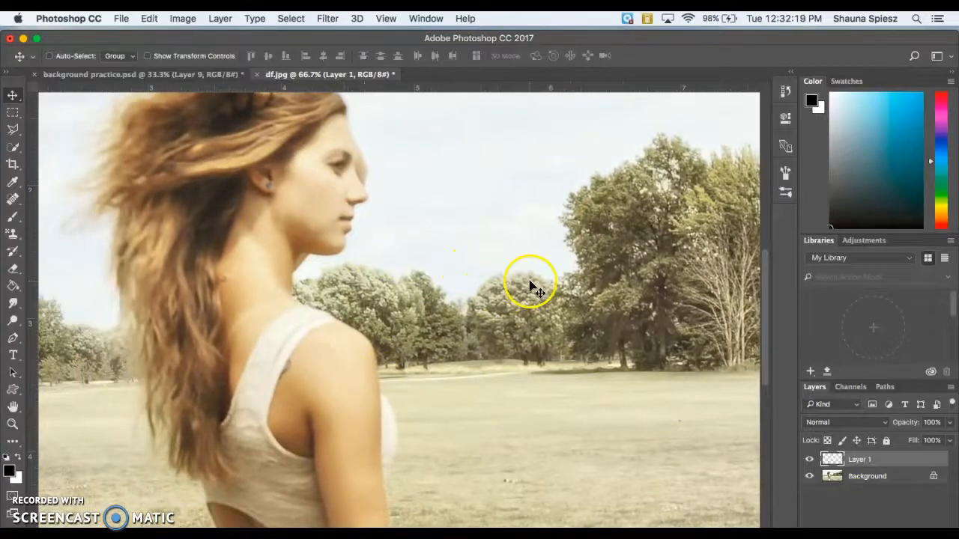
click(16, 218)
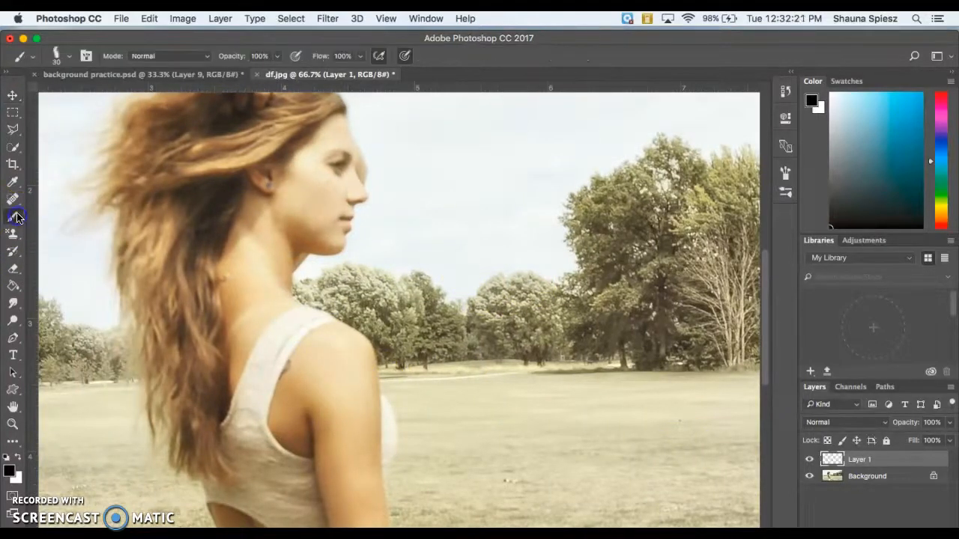
click(66, 57)
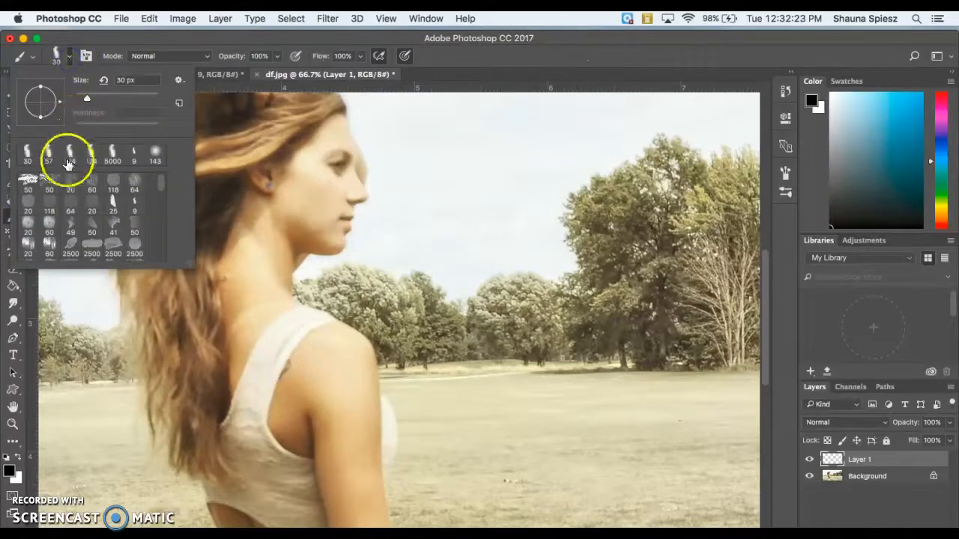
click(134, 157)
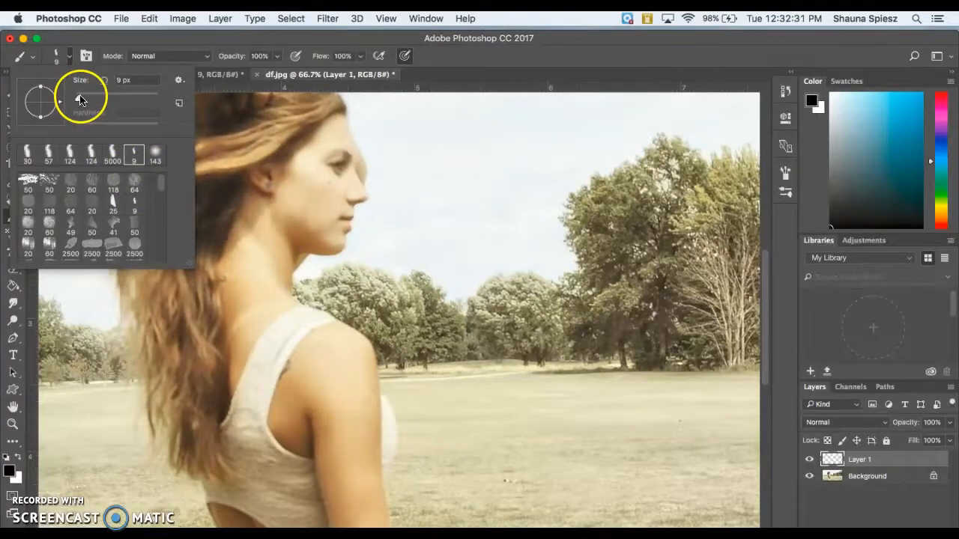
drag(81, 99, 82, 98)
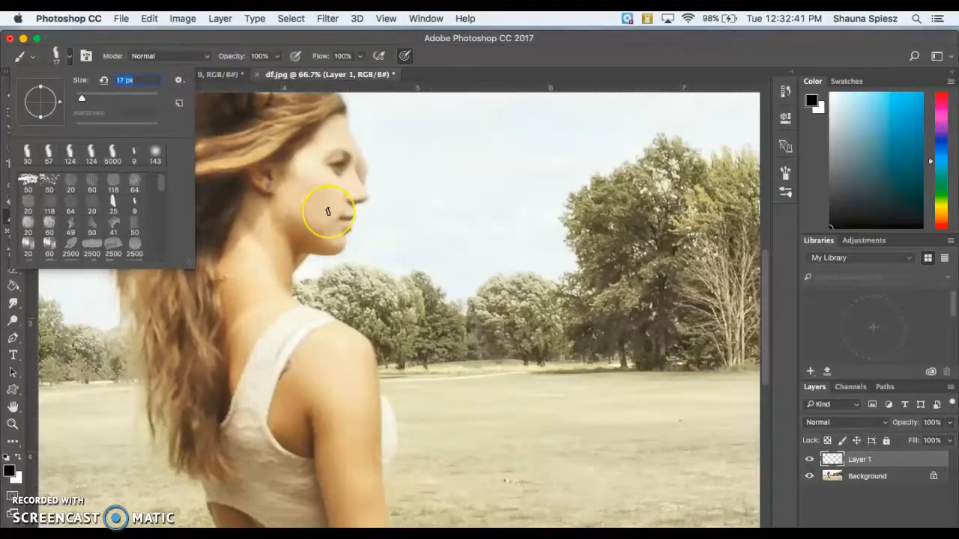
Trace the small distant trees beside the woman's shoulder in black, including their short trunks and the ground line beneath them
click(395, 283)
drag(373, 271, 322, 274)
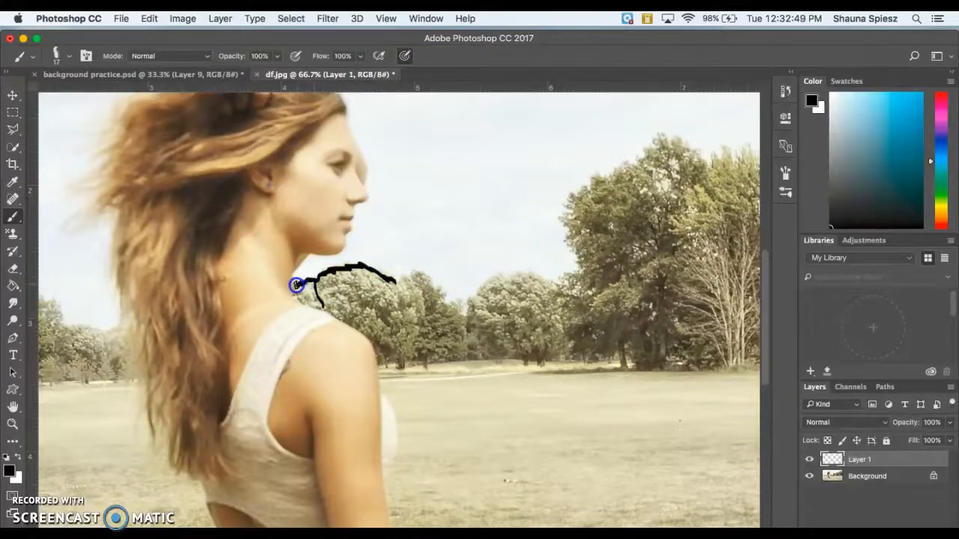
mouse_move(413, 285)
mouse_down()
mouse_move(424, 313)
mouse_move(411, 349)
mouse_up()
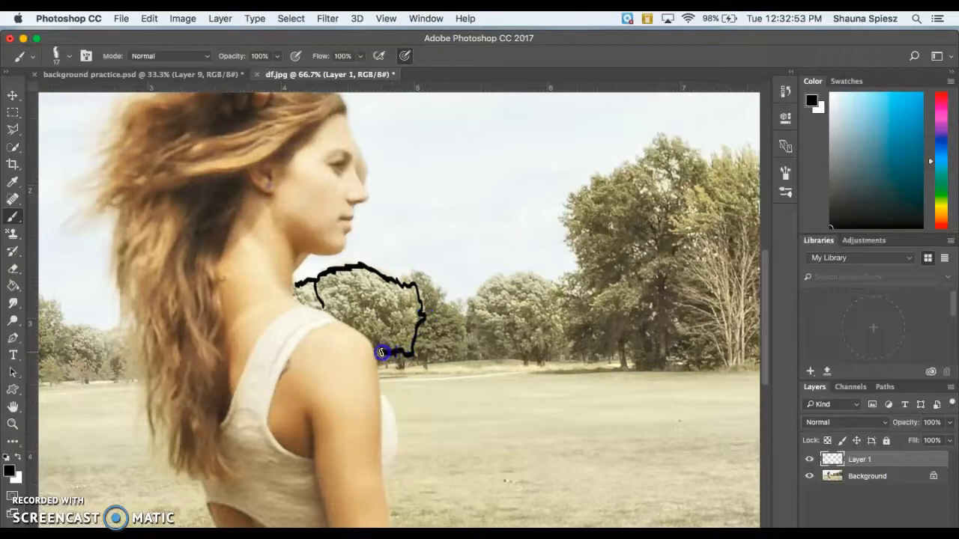
mouse_move(404, 354)
mouse_down()
mouse_move(428, 355)
mouse_move(433, 366)
mouse_move(414, 351)
mouse_move(453, 355)
mouse_move(453, 332)
mouse_move(468, 324)
mouse_move(427, 274)
mouse_up()
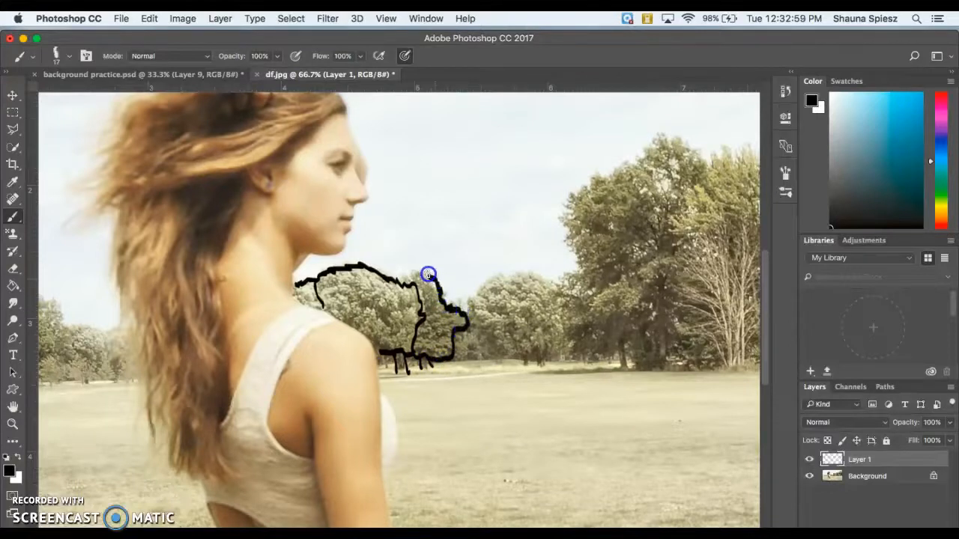
mouse_move(389, 356)
mouse_down()
mouse_move(513, 355)
mouse_move(525, 367)
mouse_move(536, 354)
mouse_move(540, 368)
mouse_move(548, 363)
mouse_move(515, 359)
mouse_move(553, 354)
mouse_move(562, 320)
mouse_move(544, 282)
mouse_move(521, 278)
mouse_move(497, 281)
mouse_move(471, 313)
mouse_up()
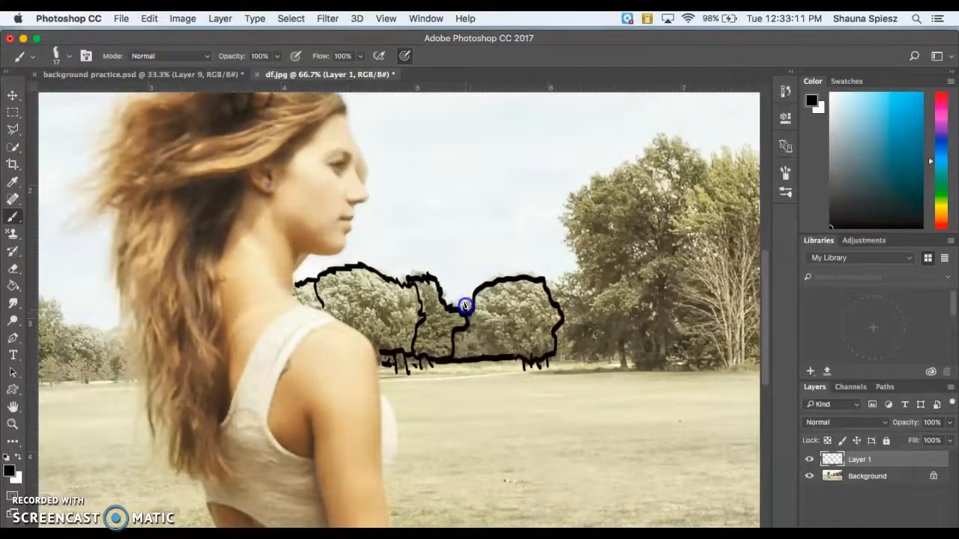
drag(468, 327, 470, 318)
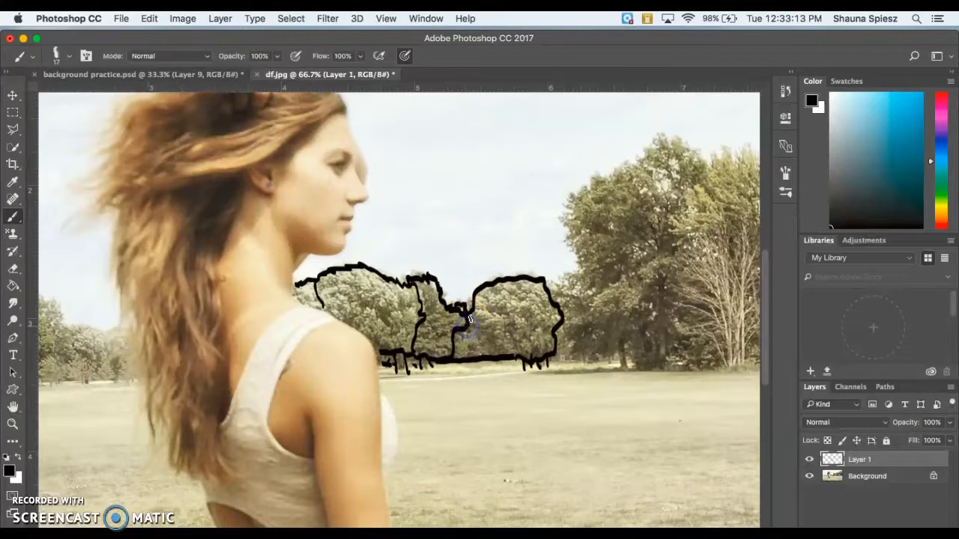
click(502, 358)
Outline the low bushes and the tall leafy tree beside them in black, following the jagged edges of the foliage
mouse_move(558, 348)
mouse_down()
mouse_move(582, 357)
mouse_move(621, 350)
mouse_up()
mouse_move(585, 275)
mouse_down()
mouse_move(620, 343)
mouse_move(604, 318)
mouse_move(638, 318)
mouse_move(645, 301)
mouse_move(629, 282)
mouse_move(598, 295)
mouse_move(571, 276)
mouse_move(546, 289)
mouse_move(581, 276)
mouse_move(565, 241)
mouse_move(583, 191)
mouse_move(666, 140)
mouse_move(703, 152)
mouse_move(710, 166)
mouse_move(709, 180)
mouse_move(688, 194)
mouse_up()
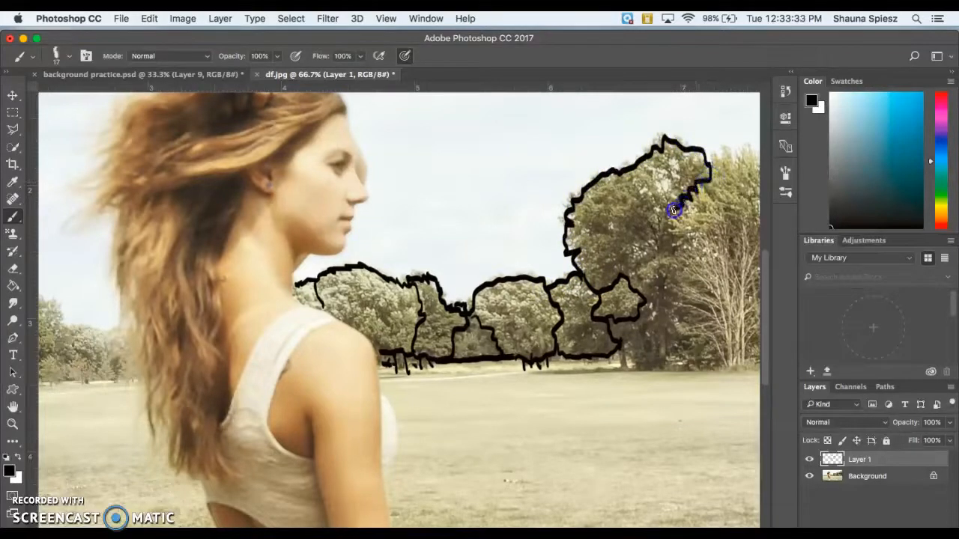
mouse_move(669, 279)
mouse_down()
mouse_move(715, 316)
mouse_move(677, 304)
mouse_move(695, 315)
mouse_move(669, 316)
mouse_move(705, 332)
mouse_move(720, 367)
mouse_up()
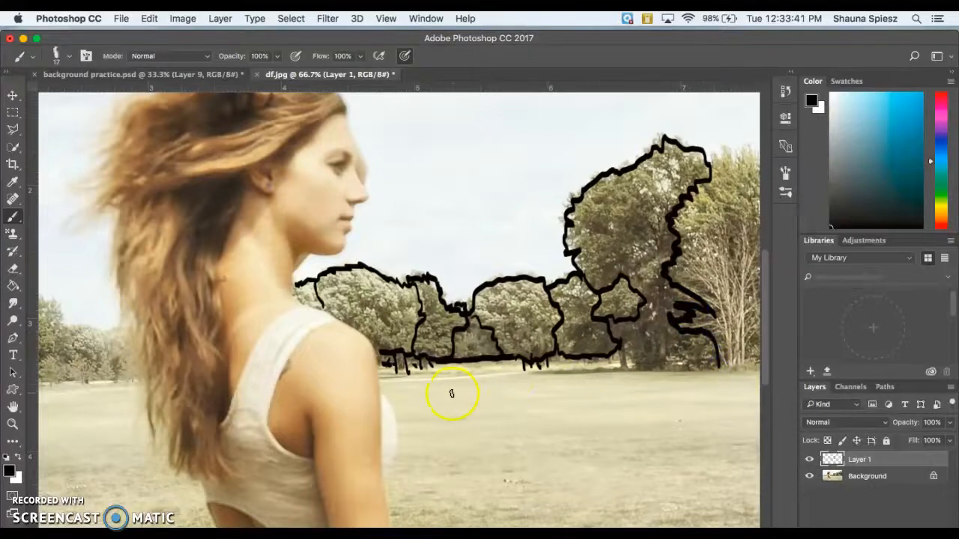
Draw the trunks and thick dark ground shadows beneath the bushes and the tall leafy tree
mouse_move(552, 358)
mouse_down()
mouse_move(614, 364)
mouse_move(617, 350)
mouse_move(633, 369)
mouse_up()
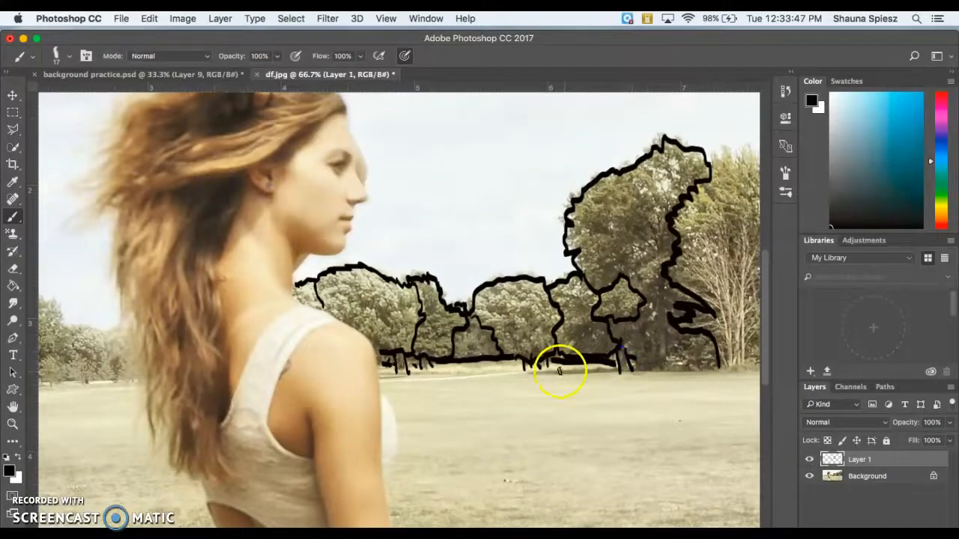
mouse_move(547, 368)
mouse_down()
mouse_move(589, 368)
mouse_move(532, 371)
mouse_move(617, 370)
mouse_move(585, 368)
mouse_move(611, 365)
mouse_up()
mouse_move(668, 292)
mouse_down()
mouse_move(665, 356)
mouse_move(655, 320)
mouse_up()
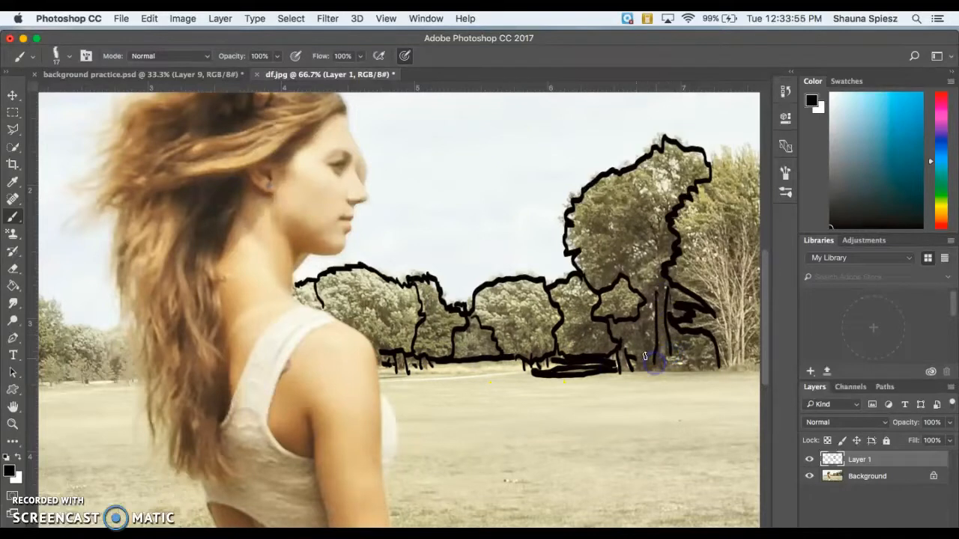
mouse_move(643, 368)
mouse_down()
mouse_move(722, 368)
mouse_move(725, 289)
mouse_move(727, 321)
mouse_move(712, 268)
mouse_move(725, 257)
mouse_move(727, 363)
mouse_up()
Draw the bare branches of the tree beside the tall leafy one and outline its crown down toward the ground
drag(745, 269, 737, 349)
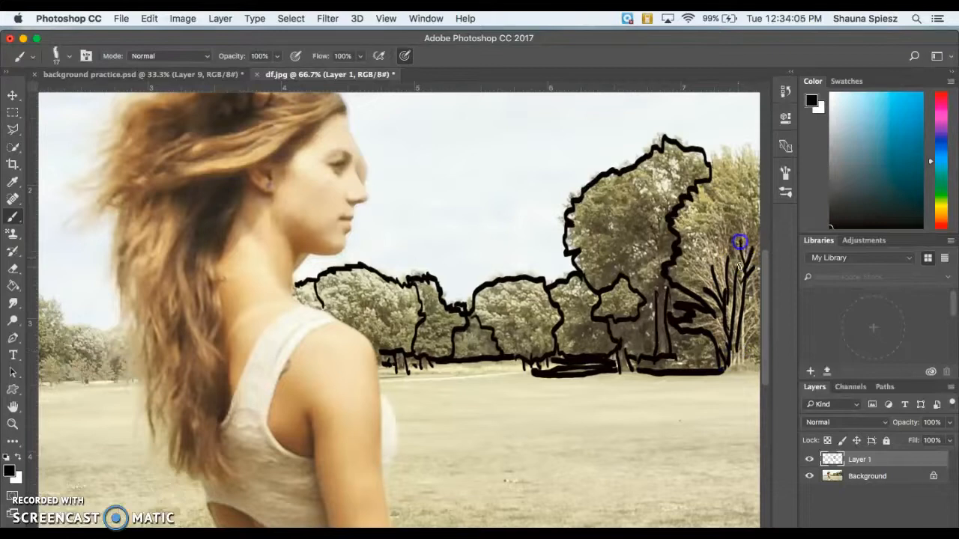
mouse_move(709, 165)
mouse_down()
mouse_move(713, 154)
mouse_move(745, 154)
mouse_up()
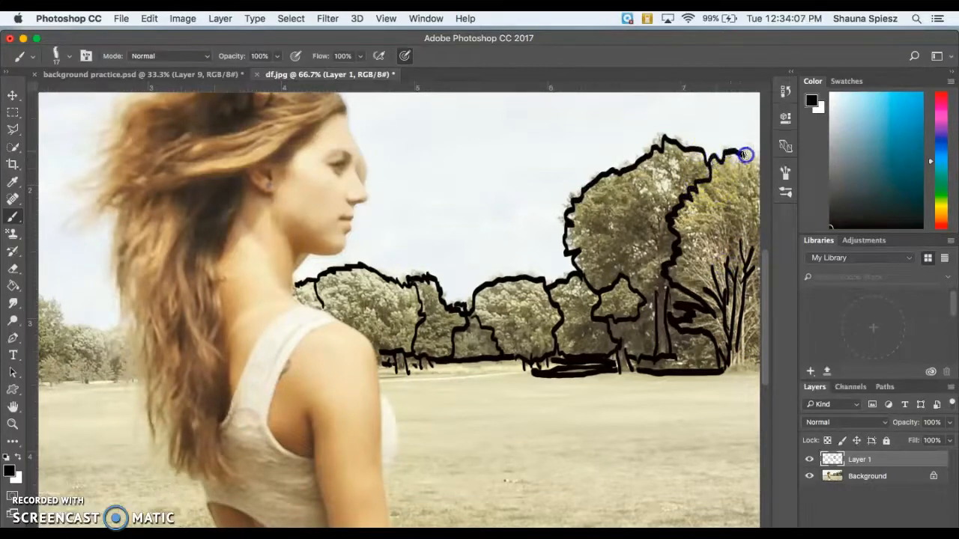
scroll(727, 188, right, 5)
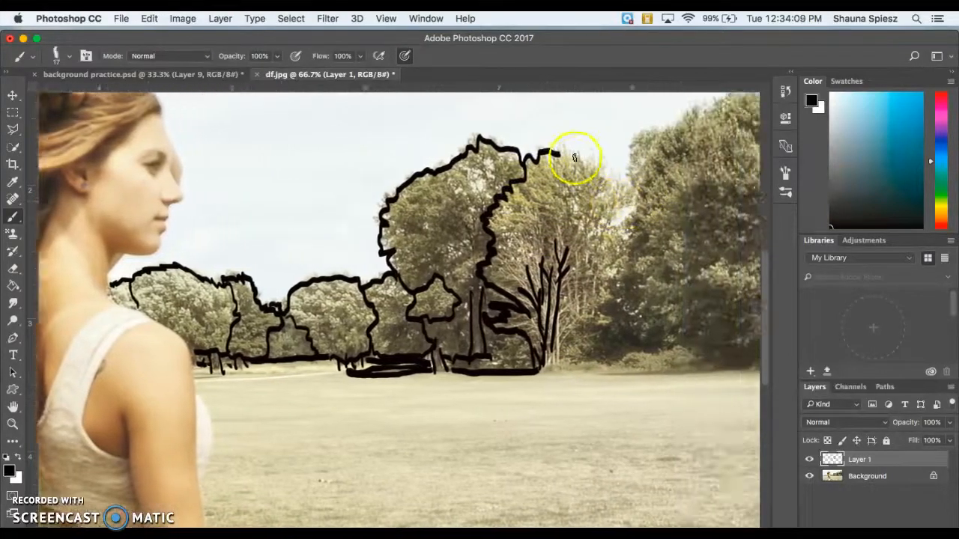
scroll(589, 155, right, 6)
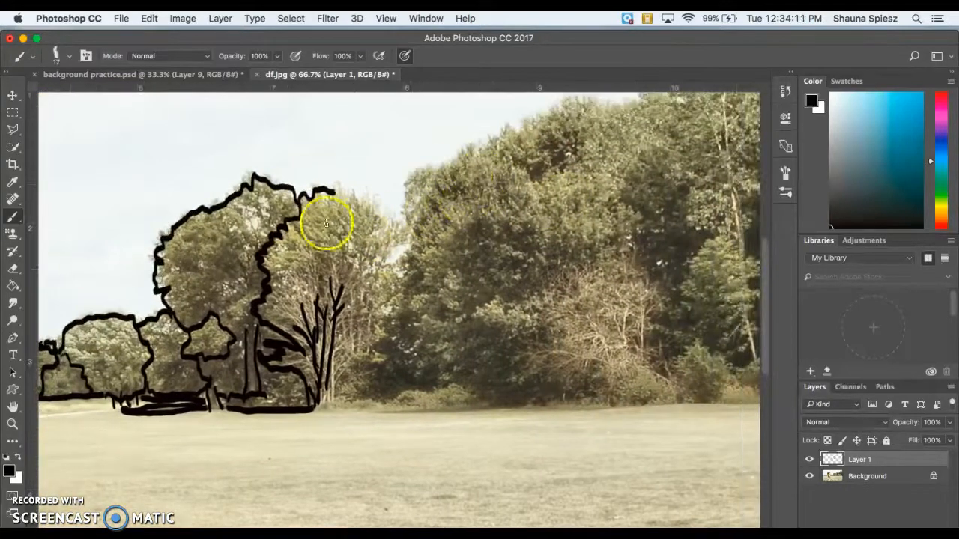
mouse_move(336, 188)
mouse_down()
mouse_move(408, 234)
mouse_move(382, 266)
mouse_move(394, 273)
mouse_move(390, 310)
mouse_up()
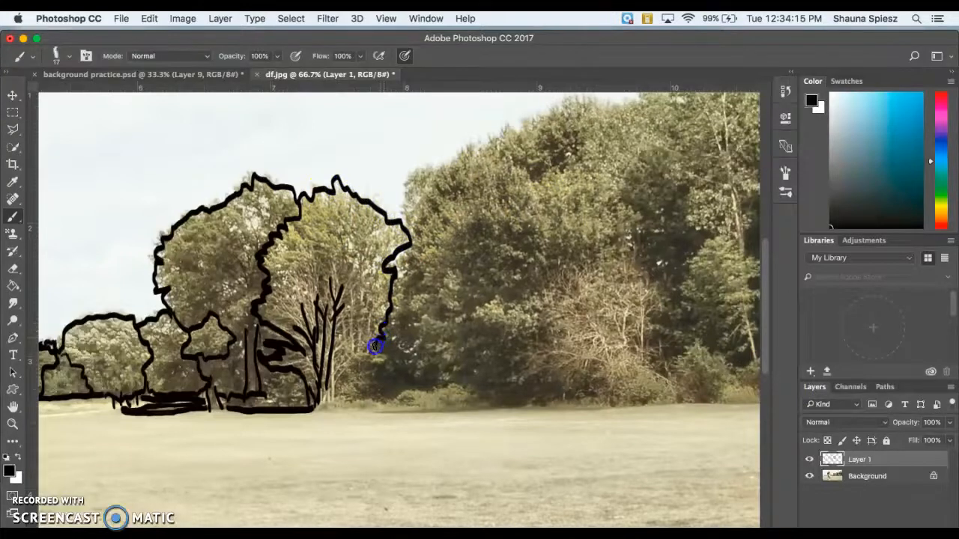
mouse_move(368, 374)
mouse_down()
mouse_move(347, 401)
mouse_move(338, 348)
mouse_up()
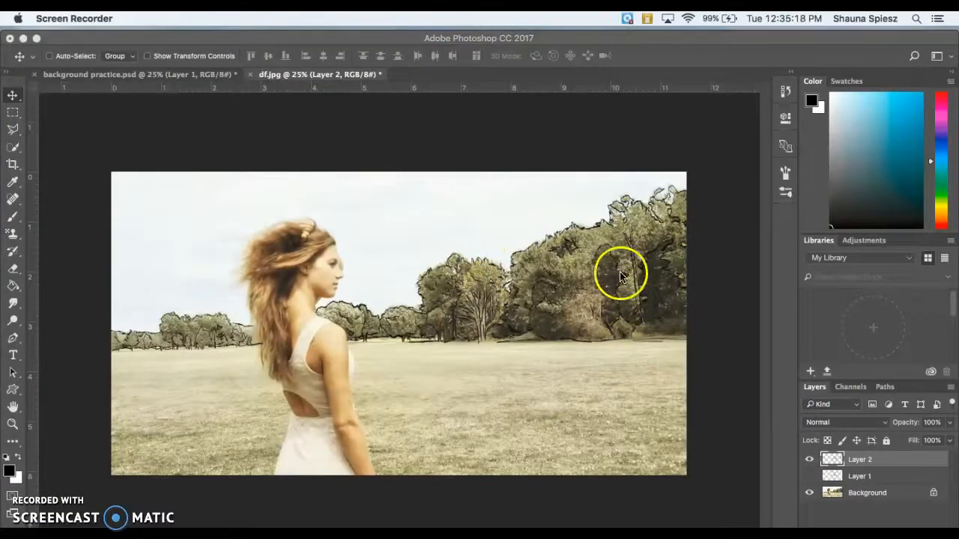
Hide the Background layer to isolate the line drawing on Layer 2
click(809, 494)
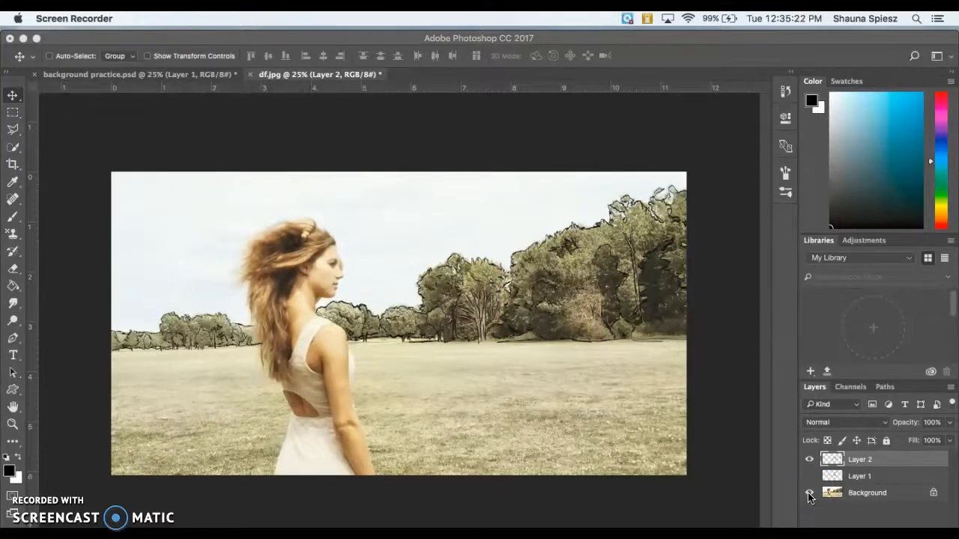
click(809, 495)
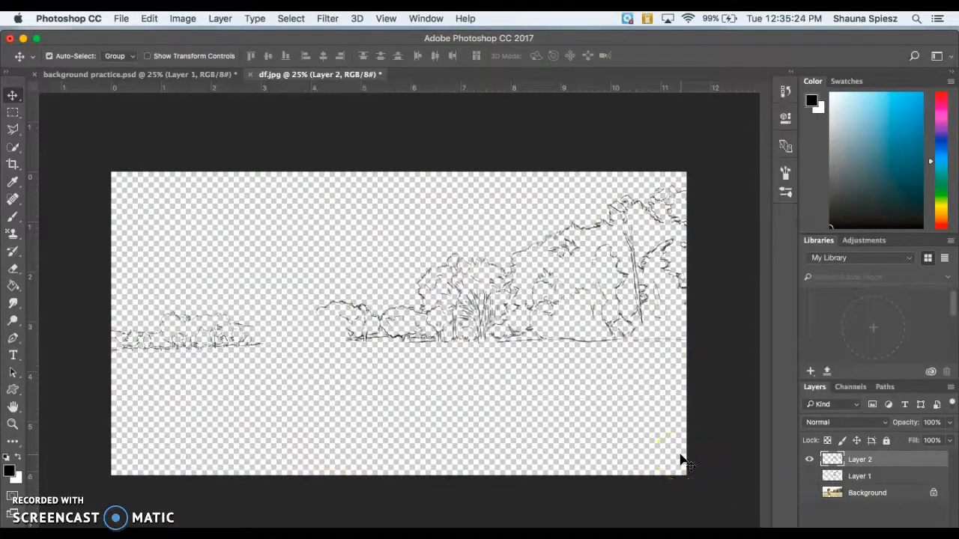
Examine the tree outlines on Layer 2 up close across the whole width of the drawing
key(super+plus)
key(super+plus)
key(super+plus)
click(471, 300)
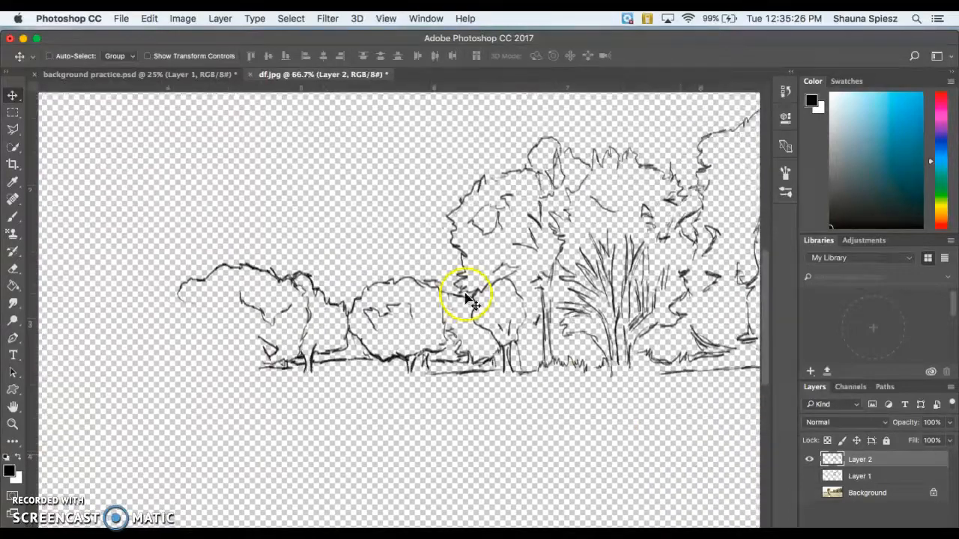
scroll(464, 264, right, 8)
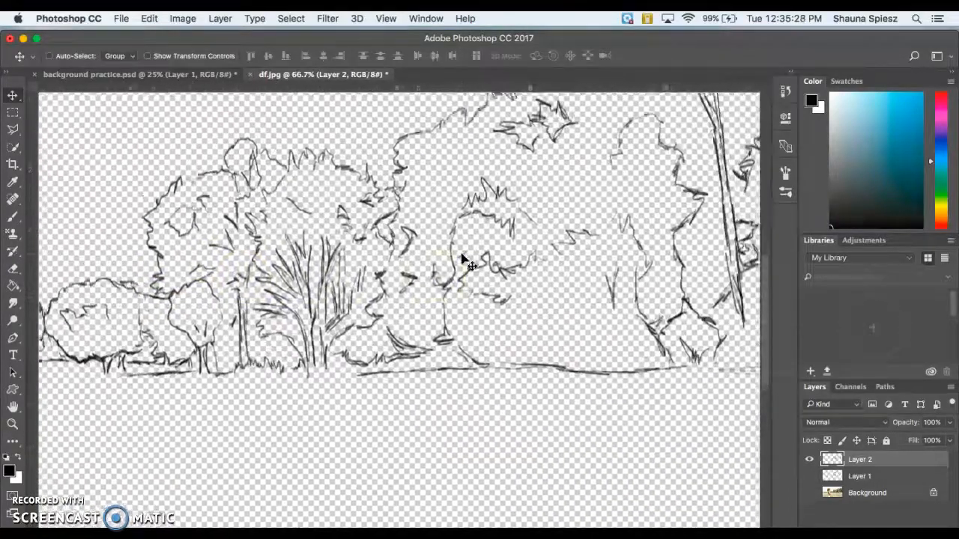
scroll(463, 260, up, 2)
scroll(463, 261, right, 2)
scroll(461, 254, right, 6)
scroll(462, 254, left, 20)
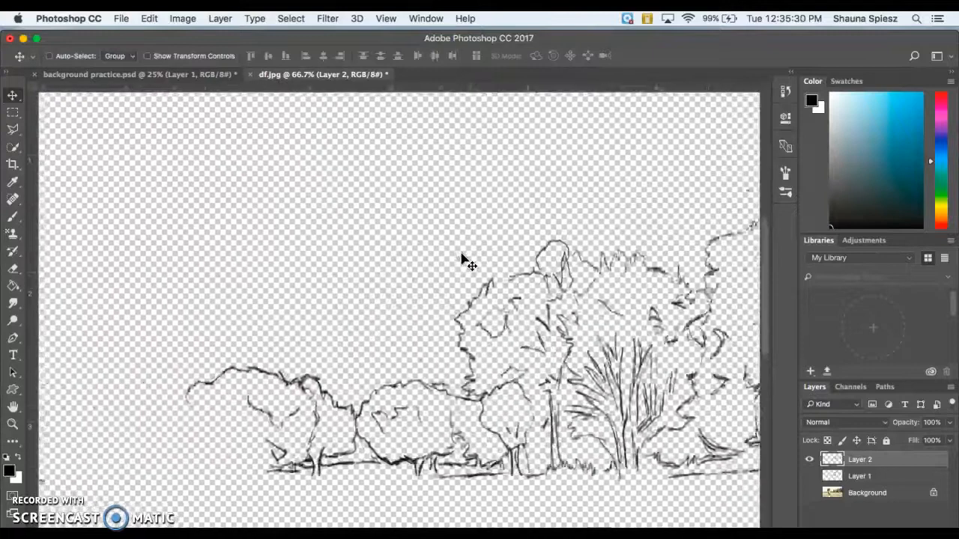
scroll(461, 255, right, 5)
scroll(462, 256, right, 5)
scroll(462, 256, down, 2)
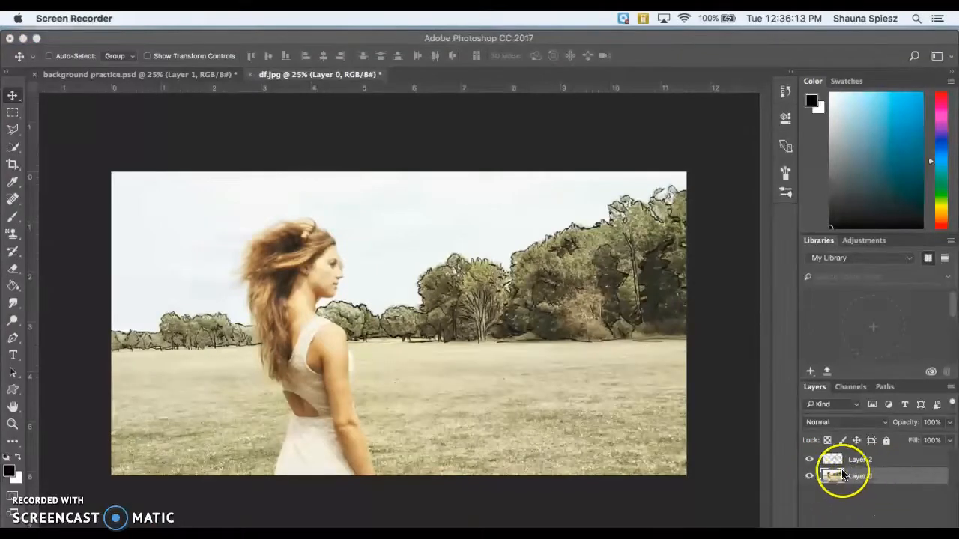
click(865, 476)
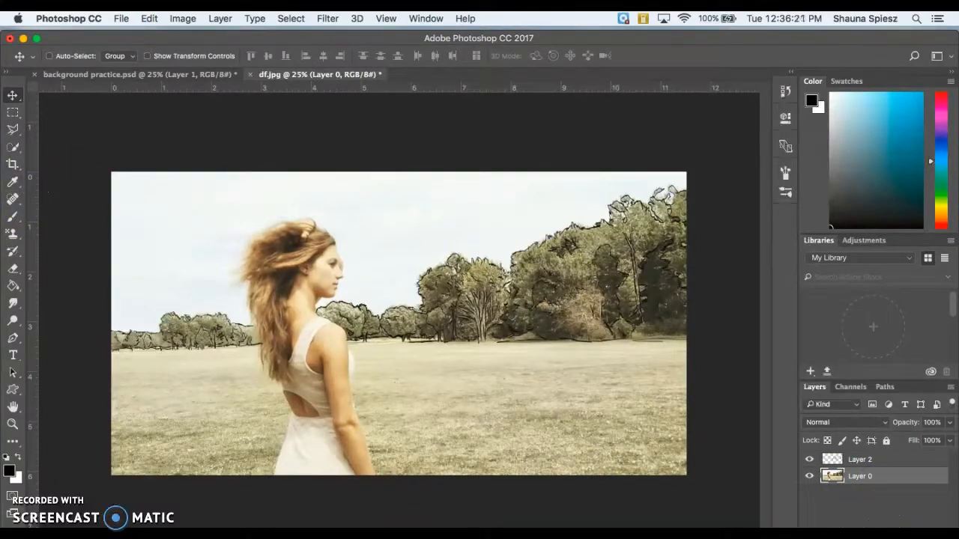
drag(929, 538, 929, 517)
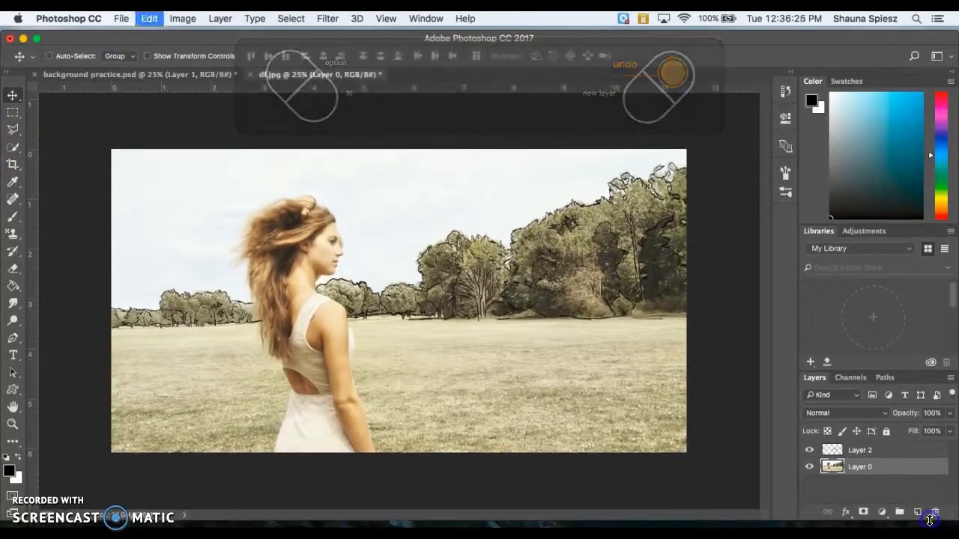
key(super+z)
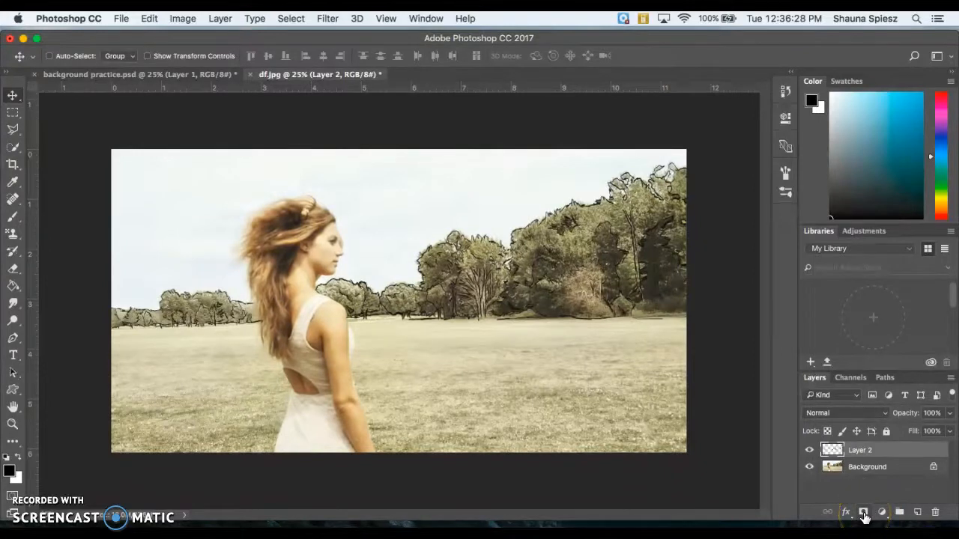
click(864, 513)
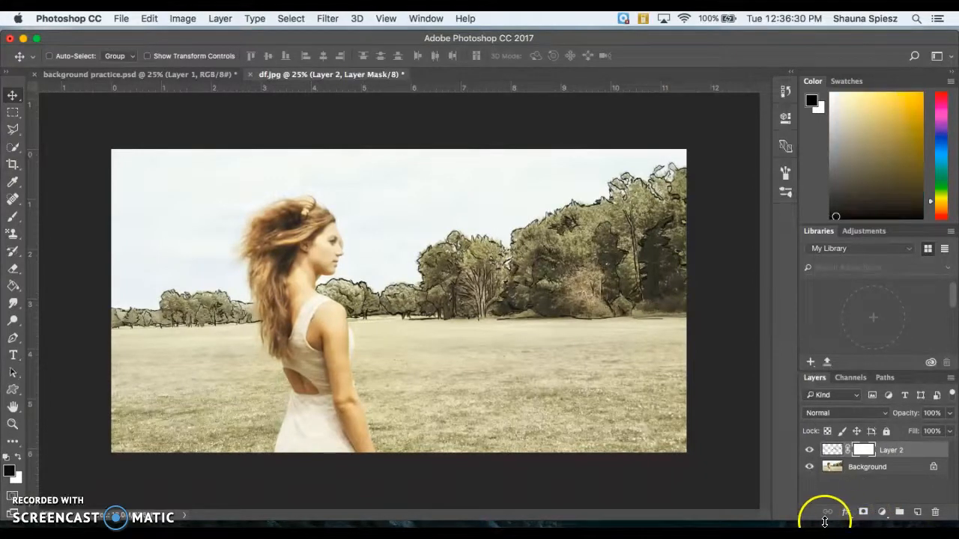
drag(865, 521, 865, 538)
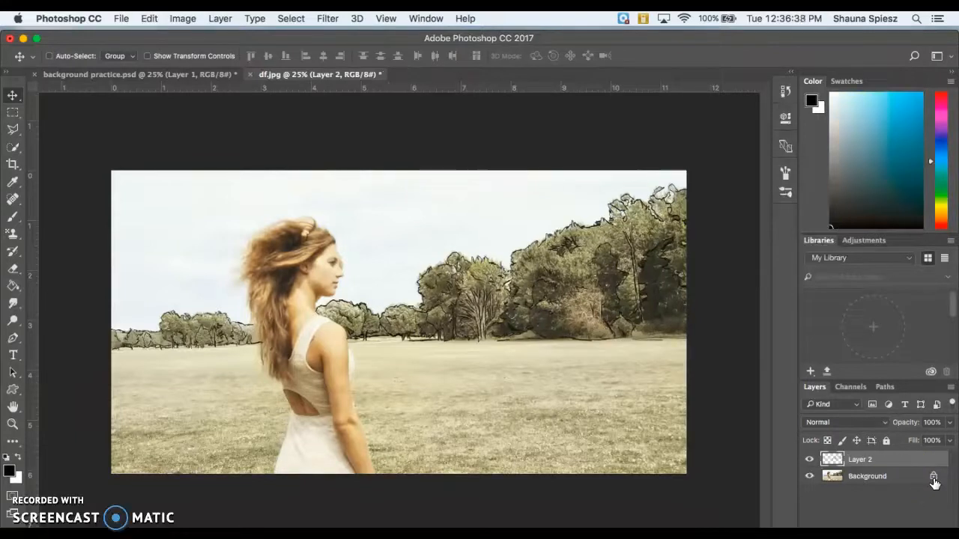
Unlock the Background layer and add a layer mask to it, keeping the mask active
click(933, 479)
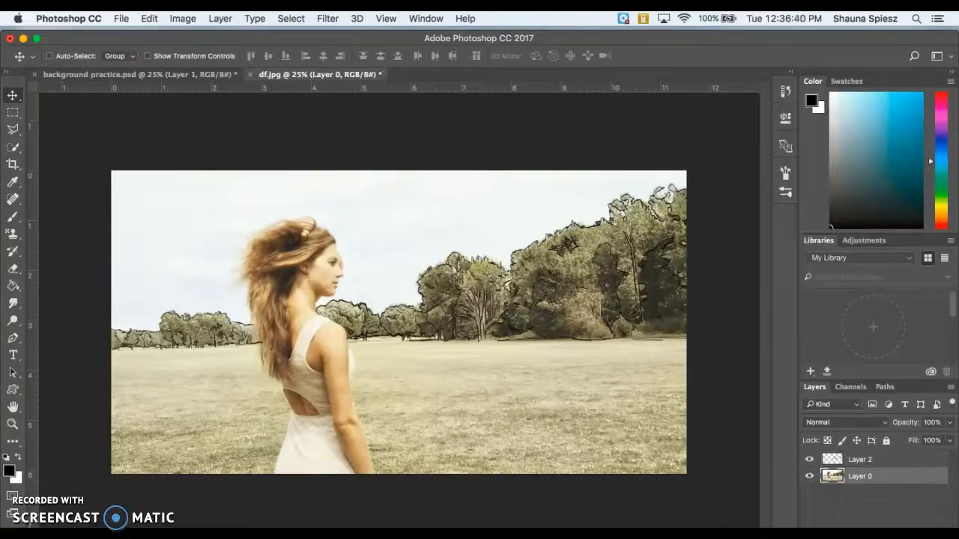
drag(932, 538, 932, 524)
click(863, 518)
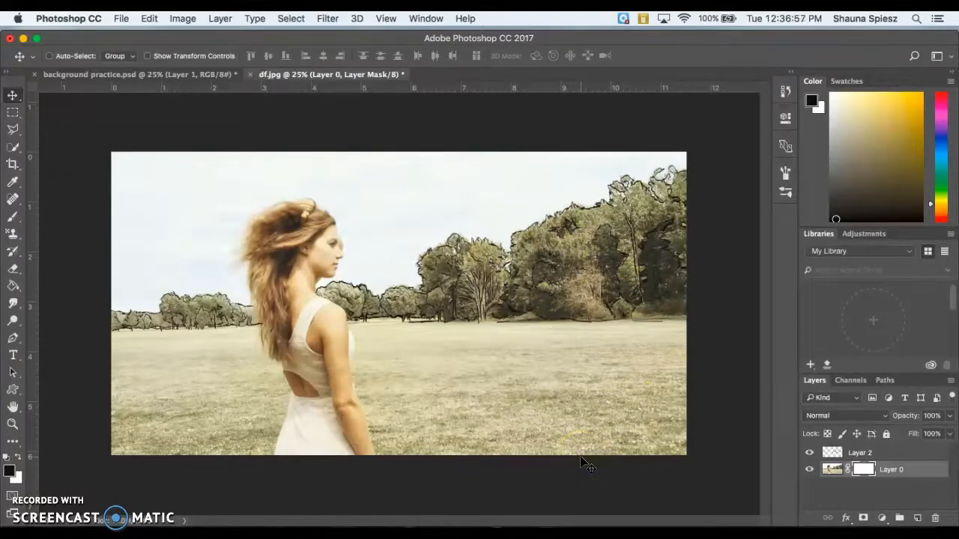
click(865, 472)
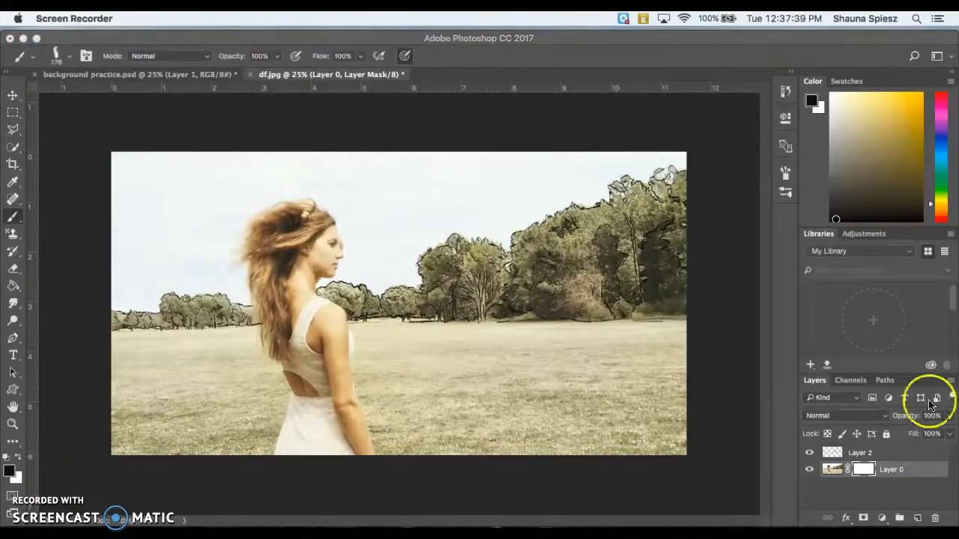
Paint black on Layer 0's mask with the Brush to hide the photo around the middle trees beside the woman
click(862, 466)
click(537, 158)
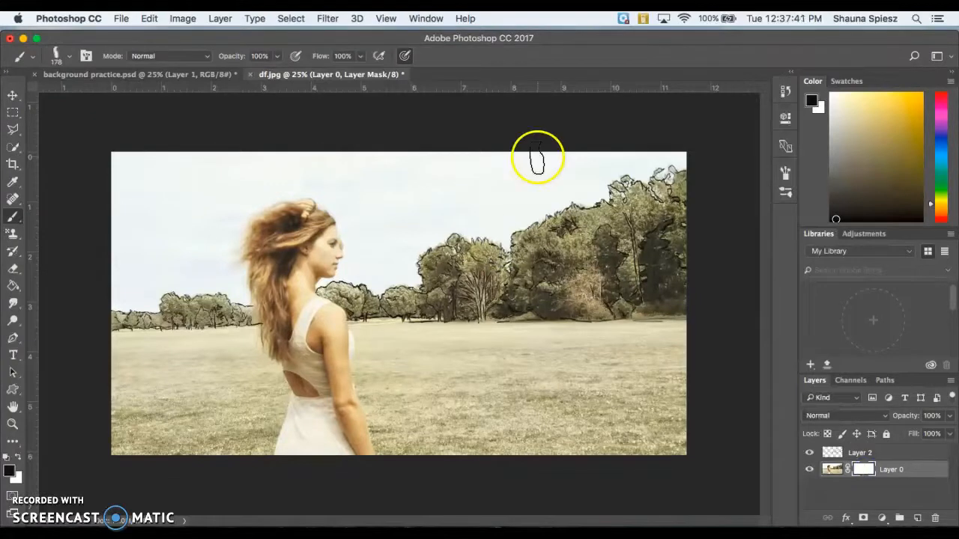
click(13, 221)
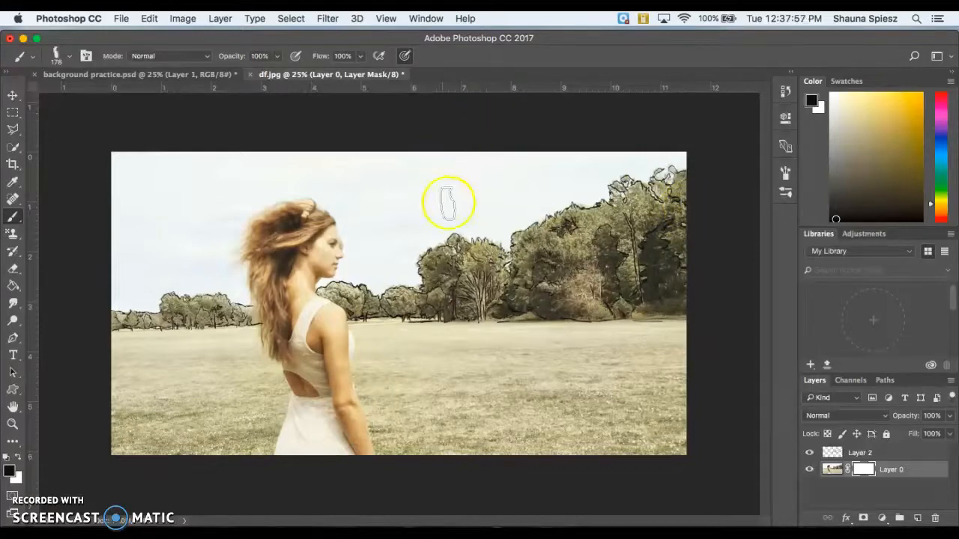
mouse_move(416, 292)
mouse_down()
mouse_move(449, 288)
mouse_move(418, 311)
mouse_move(463, 302)
mouse_move(438, 330)
mouse_move(481, 320)
mouse_move(450, 335)
mouse_move(478, 309)
mouse_move(438, 306)
mouse_move(451, 285)
mouse_move(410, 284)
mouse_move(453, 270)
mouse_move(438, 255)
mouse_move(448, 272)
mouse_move(487, 249)
mouse_move(481, 245)
mouse_move(483, 283)
mouse_move(500, 268)
mouse_move(489, 285)
mouse_move(518, 284)
mouse_move(489, 293)
mouse_move(485, 313)
mouse_move(512, 317)
mouse_move(459, 293)
mouse_move(426, 310)
mouse_move(441, 313)
mouse_move(440, 289)
mouse_move(427, 305)
mouse_move(419, 276)
mouse_up()
mouse_move(394, 318)
mouse_down()
mouse_move(414, 307)
mouse_move(391, 286)
mouse_move(391, 319)
mouse_move(402, 322)
mouse_move(390, 295)
mouse_move(367, 299)
mouse_up()
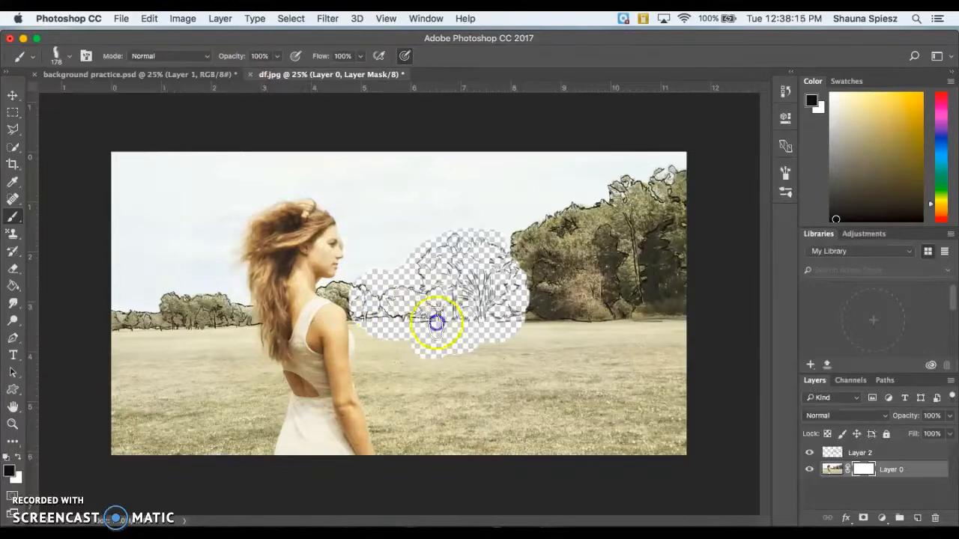
mouse_move(495, 288)
mouse_down()
mouse_move(513, 248)
mouse_move(500, 266)
mouse_move(522, 260)
mouse_move(504, 283)
mouse_move(512, 302)
mouse_move(531, 315)
mouse_up()
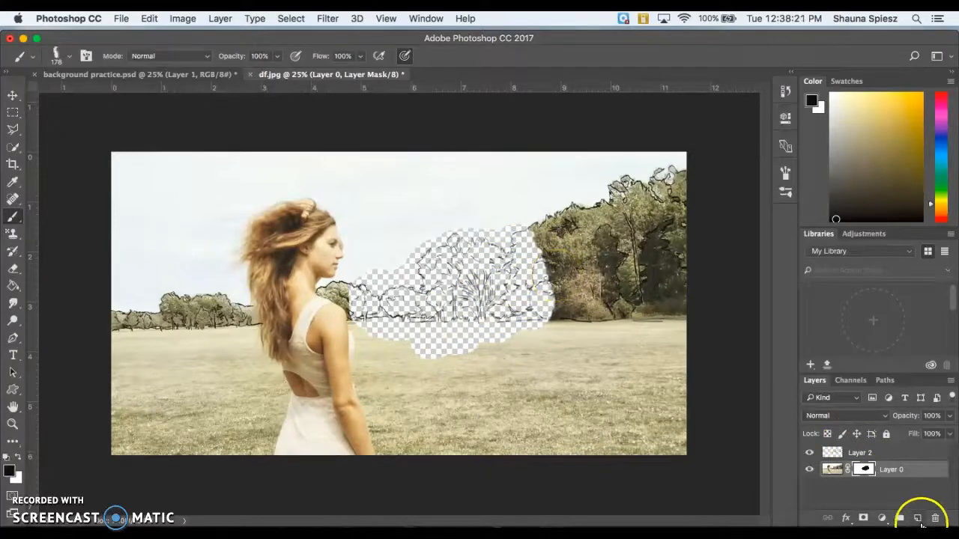
Add a new layer beneath Layer 0 and fill it with white using the Paint Bucket
click(918, 518)
drag(888, 471, 873, 488)
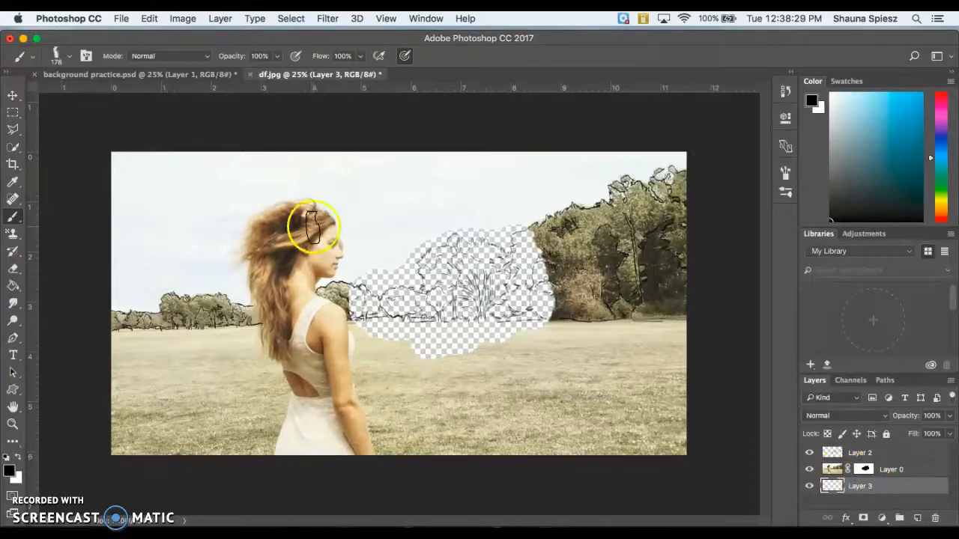
click(12, 292)
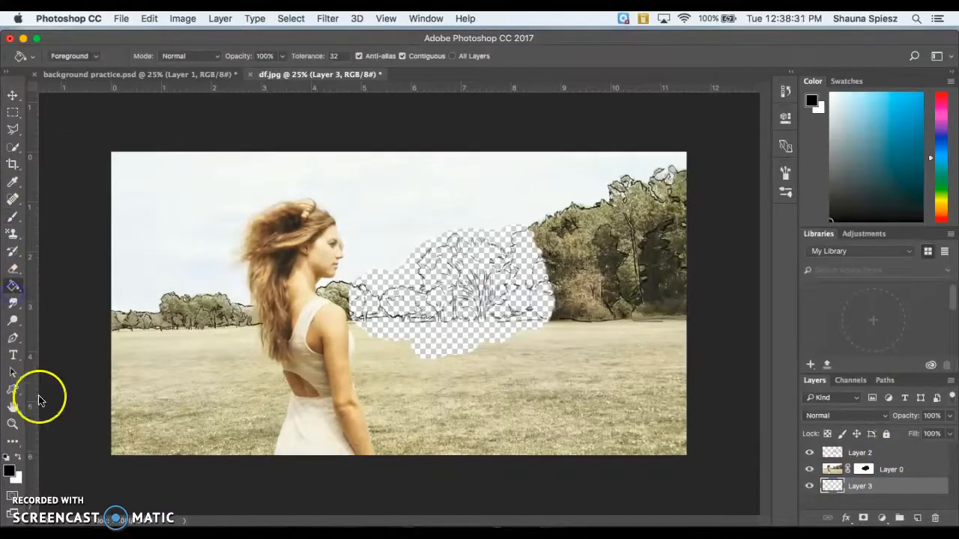
click(21, 458)
click(457, 289)
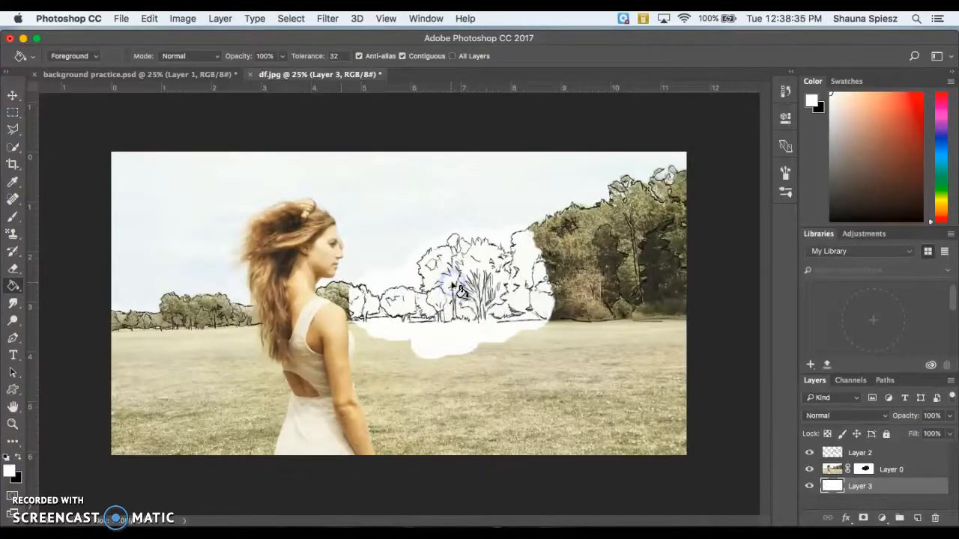
Paint black on Layer 0's mask over the remaining trees, the upper field and the area behind the woman's back
click(865, 468)
click(743, 253)
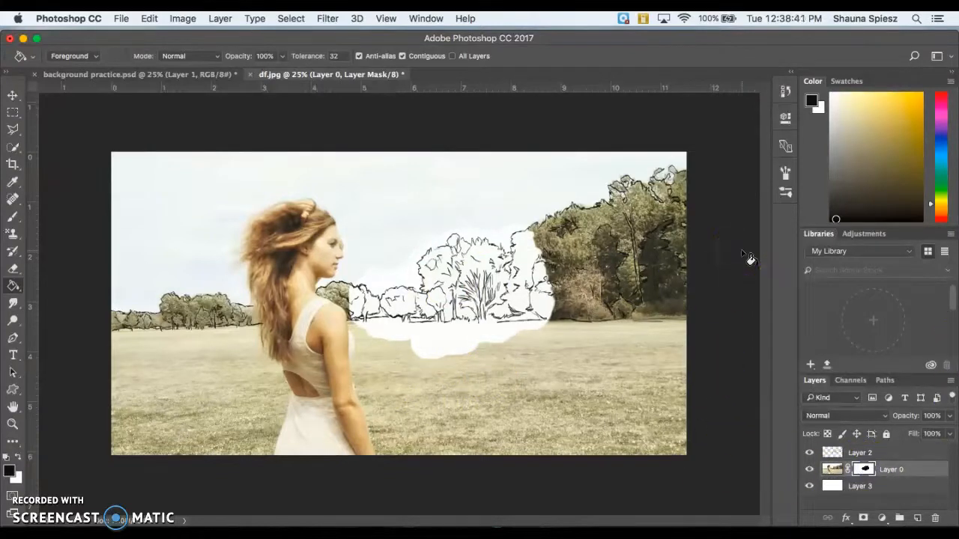
click(13, 218)
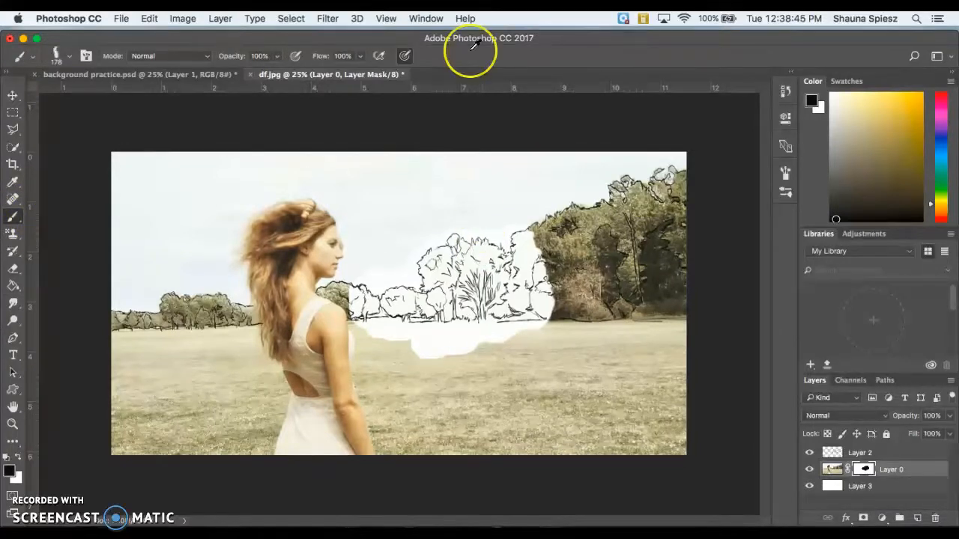
mouse_move(447, 203)
mouse_down()
mouse_move(499, 241)
mouse_move(440, 259)
mouse_move(479, 230)
mouse_move(462, 213)
mouse_move(408, 244)
mouse_move(385, 281)
mouse_move(400, 287)
mouse_move(381, 272)
mouse_move(349, 301)
mouse_move(361, 294)
mouse_move(381, 326)
mouse_move(433, 324)
mouse_move(471, 267)
mouse_move(493, 284)
mouse_move(568, 224)
mouse_move(541, 234)
mouse_move(557, 307)
mouse_move(577, 285)
mouse_move(547, 311)
mouse_move(549, 344)
mouse_move(600, 315)
mouse_move(504, 349)
mouse_move(545, 347)
mouse_move(490, 324)
mouse_move(438, 331)
mouse_move(452, 369)
mouse_move(424, 375)
mouse_move(409, 339)
mouse_move(385, 345)
mouse_move(395, 367)
mouse_up()
mouse_move(450, 325)
mouse_down()
mouse_move(560, 280)
mouse_move(576, 250)
mouse_move(560, 243)
mouse_move(600, 241)
mouse_move(625, 219)
mouse_move(602, 211)
mouse_move(604, 290)
mouse_move(625, 283)
mouse_move(617, 332)
mouse_move(655, 292)
mouse_move(657, 345)
mouse_move(696, 321)
mouse_move(694, 233)
mouse_move(641, 275)
mouse_move(656, 273)
mouse_move(693, 222)
mouse_move(677, 185)
mouse_move(618, 198)
mouse_move(614, 186)
mouse_move(672, 176)
mouse_move(588, 164)
mouse_move(517, 213)
mouse_move(543, 199)
mouse_move(530, 253)
mouse_move(559, 324)
mouse_move(628, 335)
mouse_move(643, 325)
mouse_move(620, 356)
mouse_move(630, 364)
mouse_move(611, 330)
mouse_move(558, 355)
mouse_move(532, 320)
mouse_move(581, 360)
mouse_up()
mouse_move(233, 307)
mouse_down()
mouse_move(197, 343)
mouse_move(219, 313)
mouse_move(174, 288)
mouse_move(126, 343)
mouse_move(163, 321)
mouse_move(129, 281)
mouse_move(150, 314)
mouse_move(176, 321)
mouse_move(234, 296)
mouse_move(252, 331)
mouse_move(244, 326)
mouse_move(230, 349)
mouse_move(237, 340)
mouse_move(175, 327)
mouse_move(161, 341)
mouse_move(169, 356)
mouse_move(178, 324)
mouse_move(128, 292)
mouse_move(148, 274)
mouse_move(171, 292)
mouse_move(211, 266)
mouse_move(234, 289)
mouse_move(211, 242)
mouse_move(164, 228)
mouse_move(133, 253)
mouse_move(212, 236)
mouse_up()
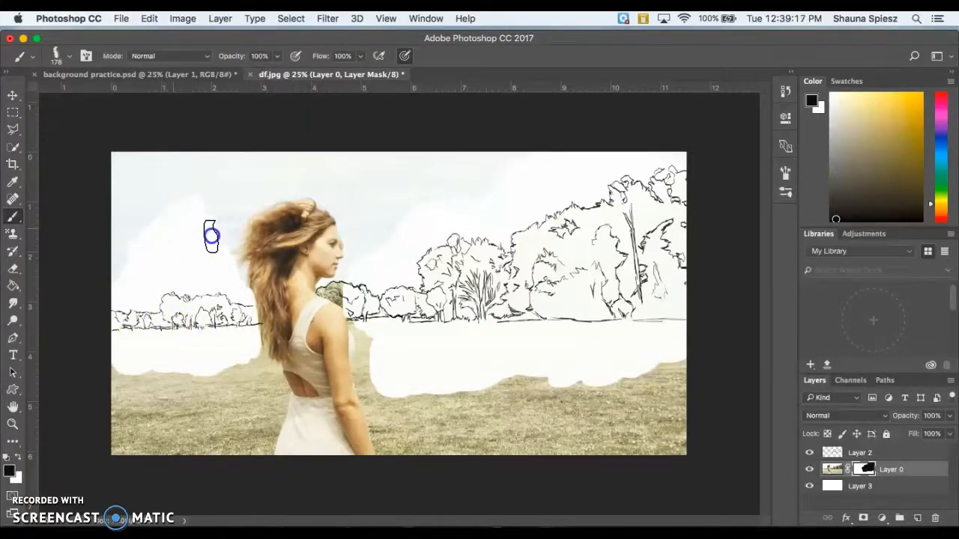
Lower the brush opacity to 60% and paint the mask along the grass edge in front of the woman to soften it
click(278, 56)
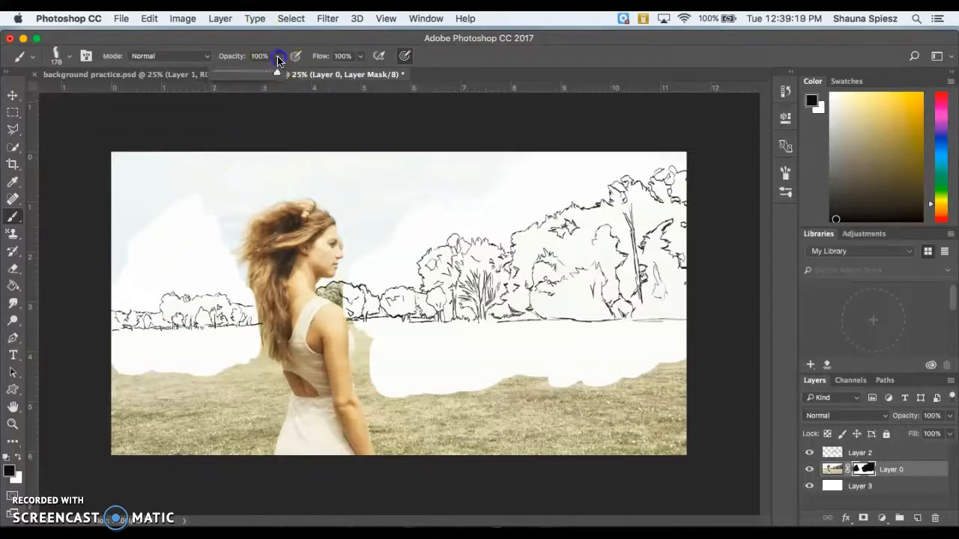
drag(255, 75, 253, 75)
click(456, 199)
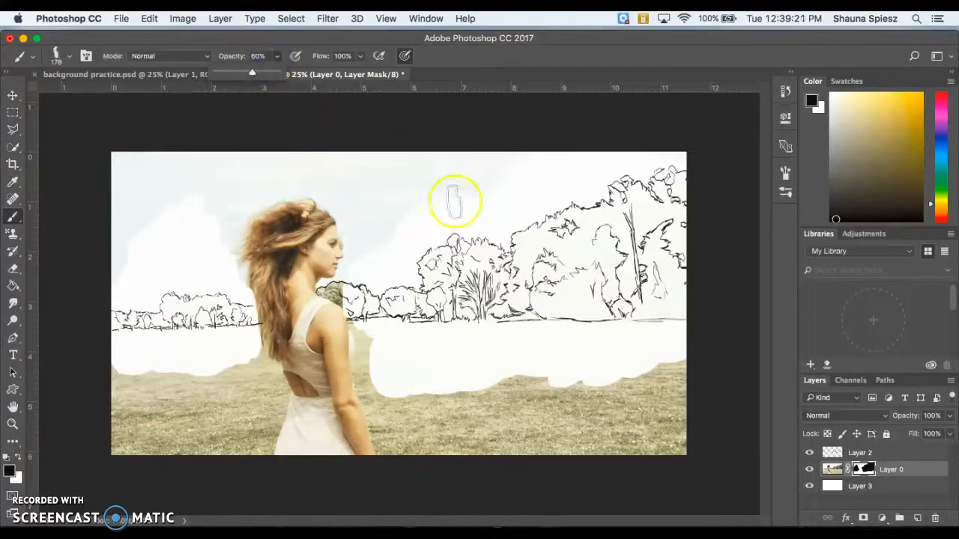
mouse_move(528, 377)
mouse_down()
mouse_move(518, 367)
mouse_move(410, 394)
mouse_up()
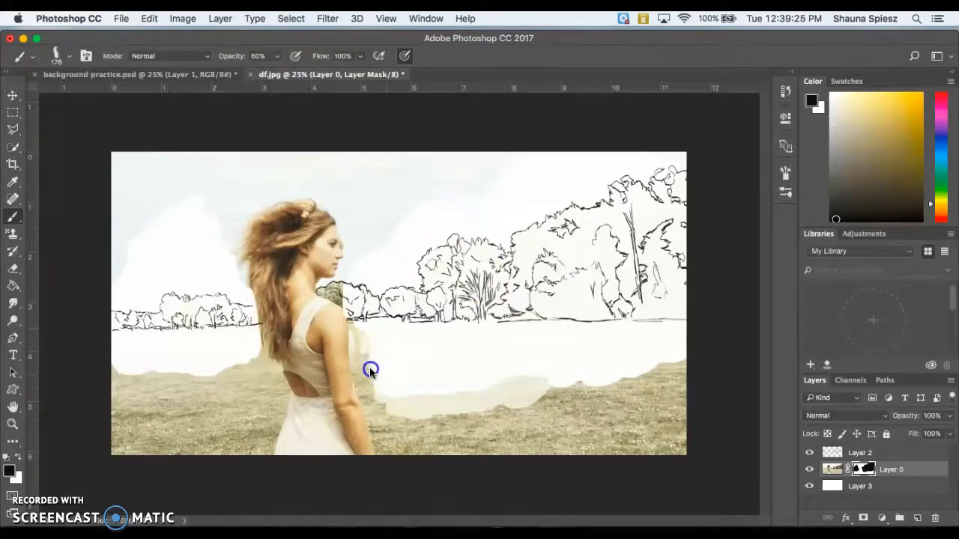
mouse_move(352, 315)
mouse_down()
mouse_move(379, 341)
mouse_move(371, 353)
mouse_move(403, 343)
mouse_move(448, 372)
mouse_move(515, 390)
mouse_move(576, 372)
mouse_move(566, 374)
mouse_move(576, 390)
mouse_move(633, 388)
mouse_move(691, 365)
mouse_move(655, 382)
mouse_move(629, 371)
mouse_move(600, 377)
mouse_move(520, 399)
mouse_move(517, 413)
mouse_move(497, 403)
mouse_move(523, 368)
mouse_move(568, 364)
mouse_move(541, 382)
mouse_move(692, 364)
mouse_up()
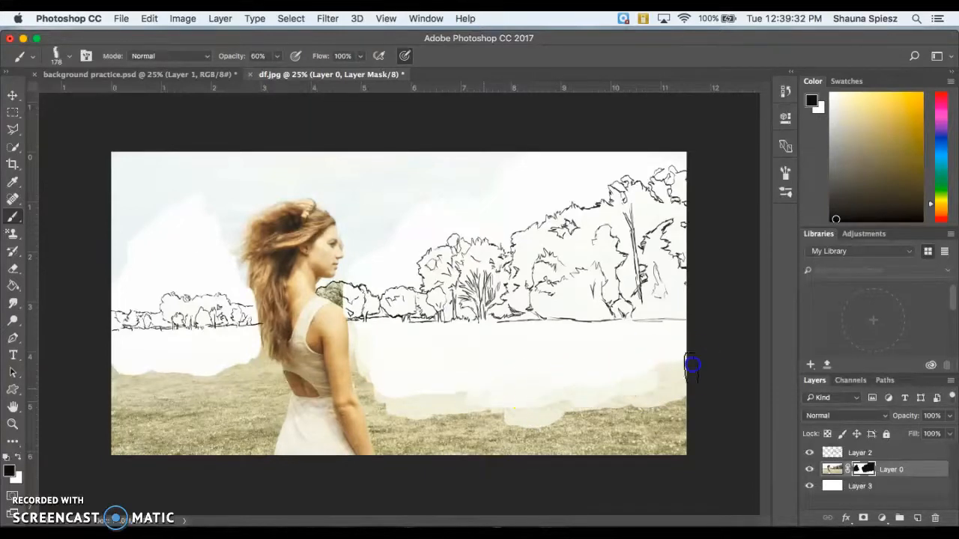
Lower the brush opacity to 24% and blend the mask further into the grass below the large trees
click(277, 56)
drag(281, 73, 255, 73)
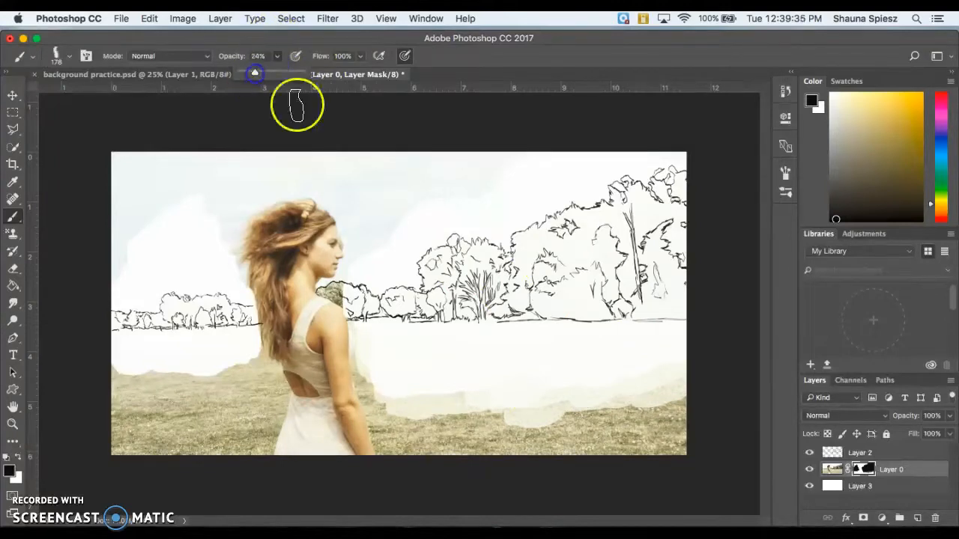
mouse_move(571, 410)
mouse_down()
mouse_move(589, 395)
mouse_move(570, 399)
mouse_move(576, 411)
mouse_move(662, 381)
mouse_move(648, 414)
mouse_up()
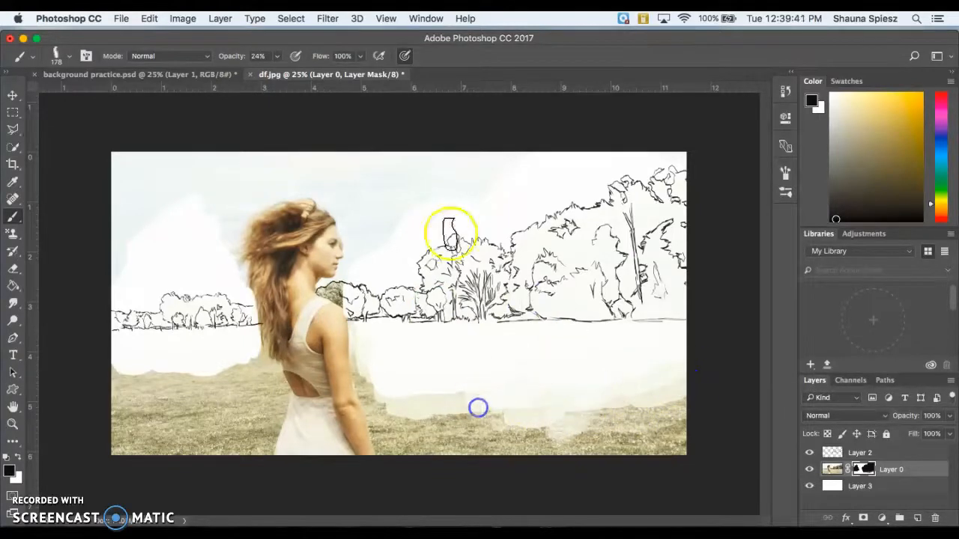
Set the brush opacity to 100% and paint black on the mask over the grass and across the woman's arm and dress
click(276, 57)
drag(276, 60, 409, 111)
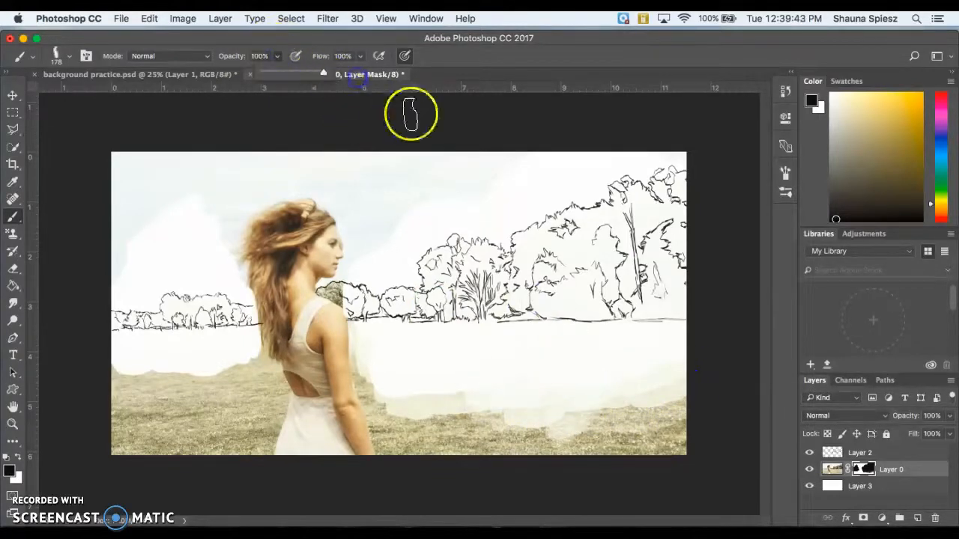
mouse_move(452, 406)
mouse_down()
mouse_move(471, 393)
mouse_move(447, 392)
mouse_move(447, 420)
mouse_move(448, 379)
mouse_move(416, 403)
mouse_move(450, 388)
mouse_move(445, 372)
mouse_move(408, 372)
mouse_move(414, 393)
mouse_move(335, 409)
mouse_move(388, 400)
mouse_up()
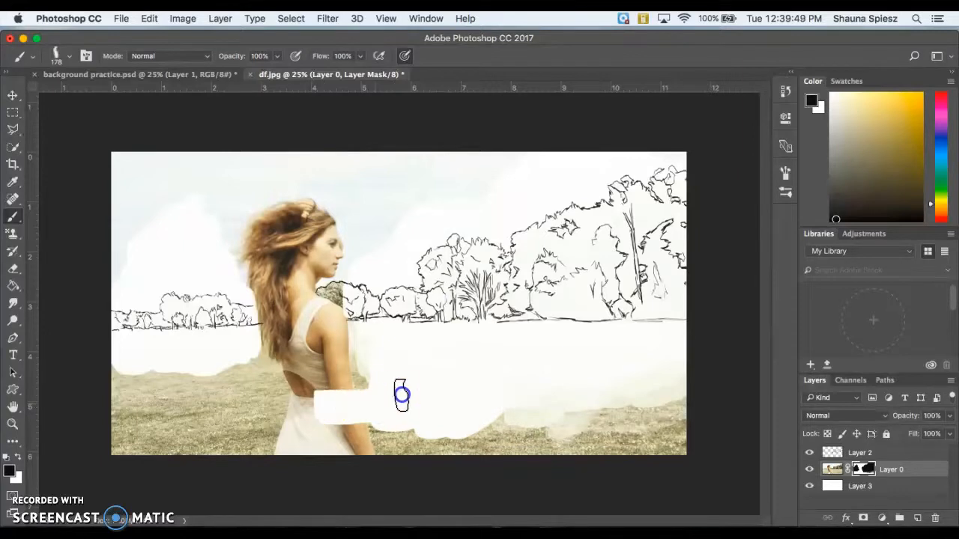
Restore the woman's arm and dress with white on the mask, and hide the grass beside her arm with black
click(22, 460)
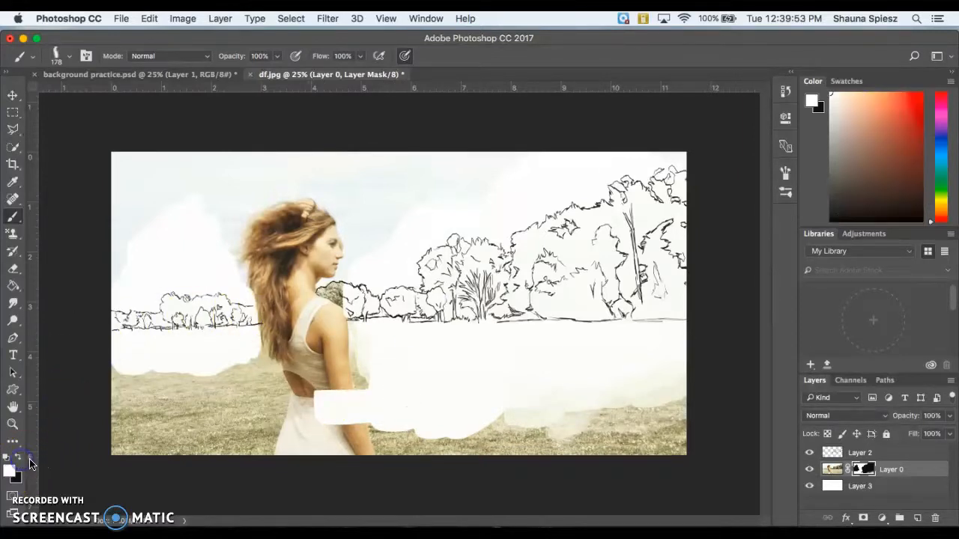
mouse_move(334, 398)
mouse_down()
mouse_move(313, 409)
mouse_move(350, 404)
mouse_up()
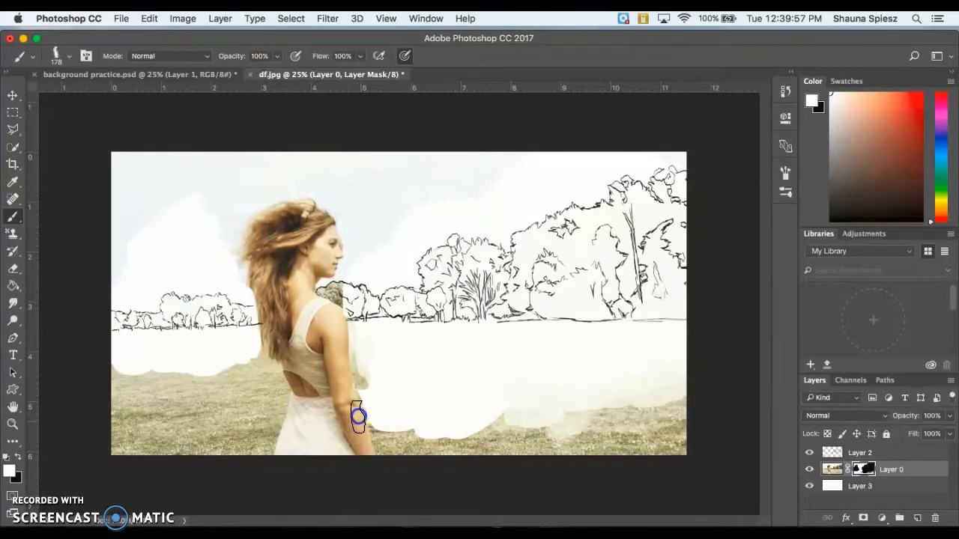
drag(357, 422, 338, 384)
click(21, 459)
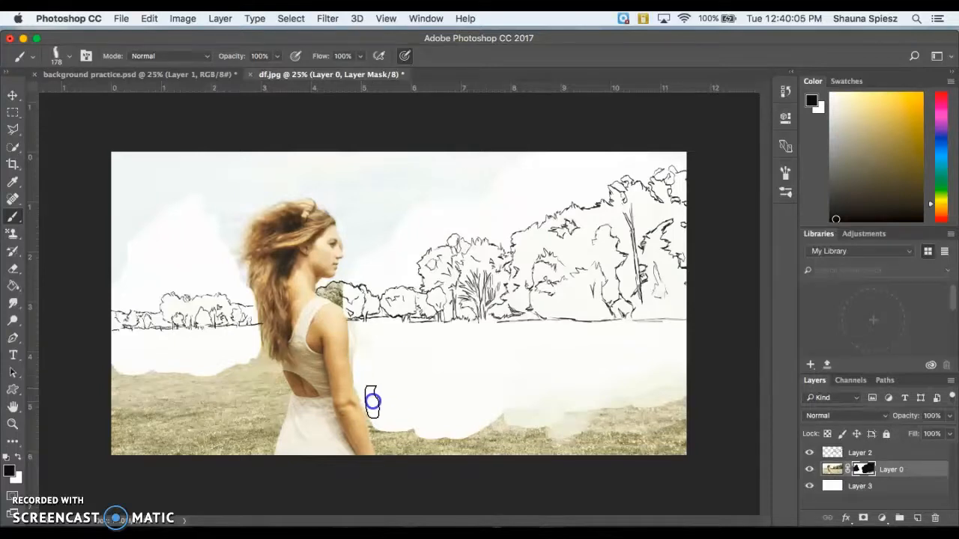
drag(377, 422, 381, 440)
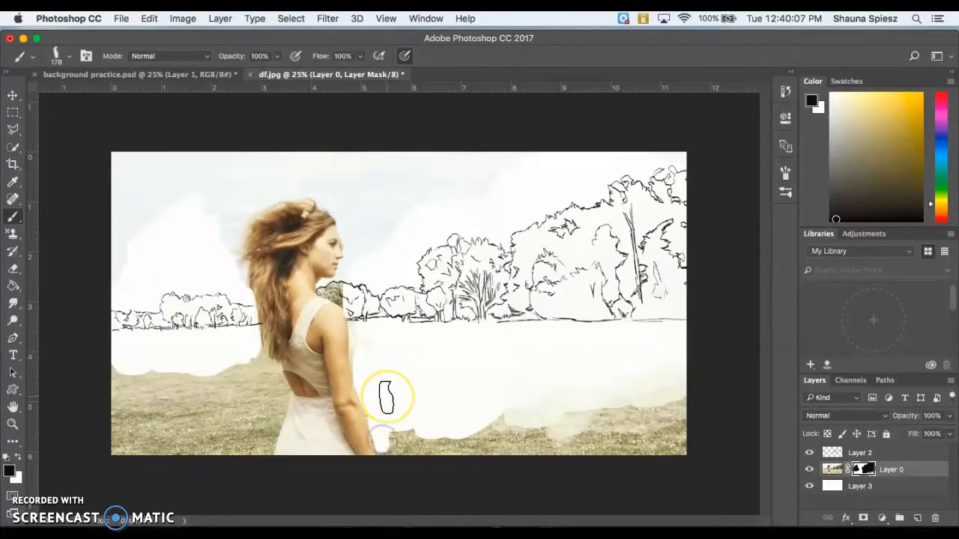
Set the brush opacity to 48% and paint the mask up close along the woman's arm and over the nearby grass
key(super+equal)
key(super+equal)
key(super+equal)
key(super+equal)
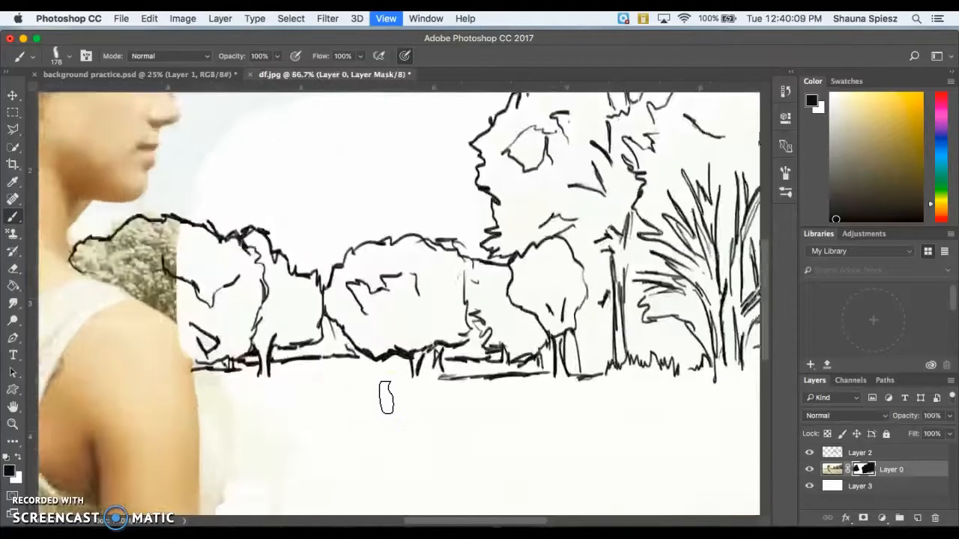
scroll(385, 397, down, 10)
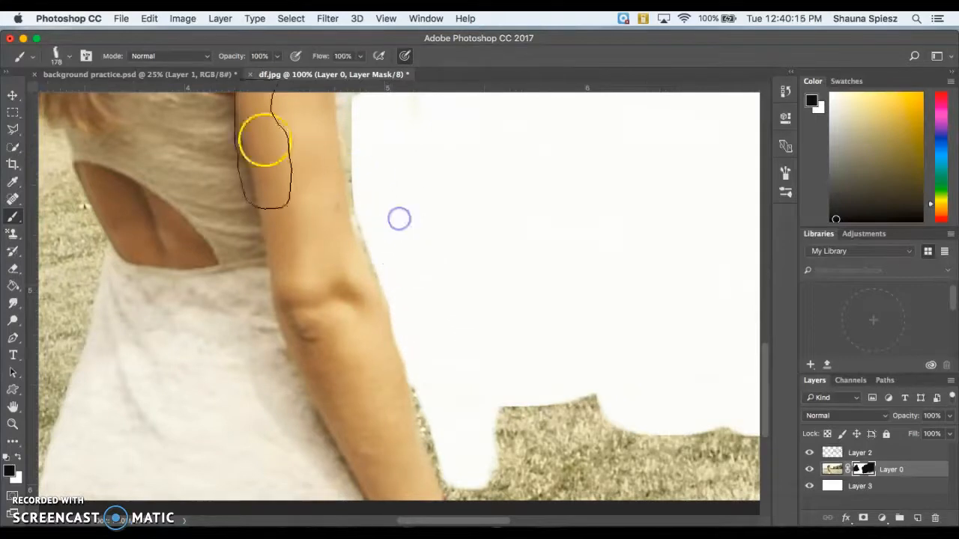
click(276, 59)
drag(246, 73, 240, 72)
click(368, 146)
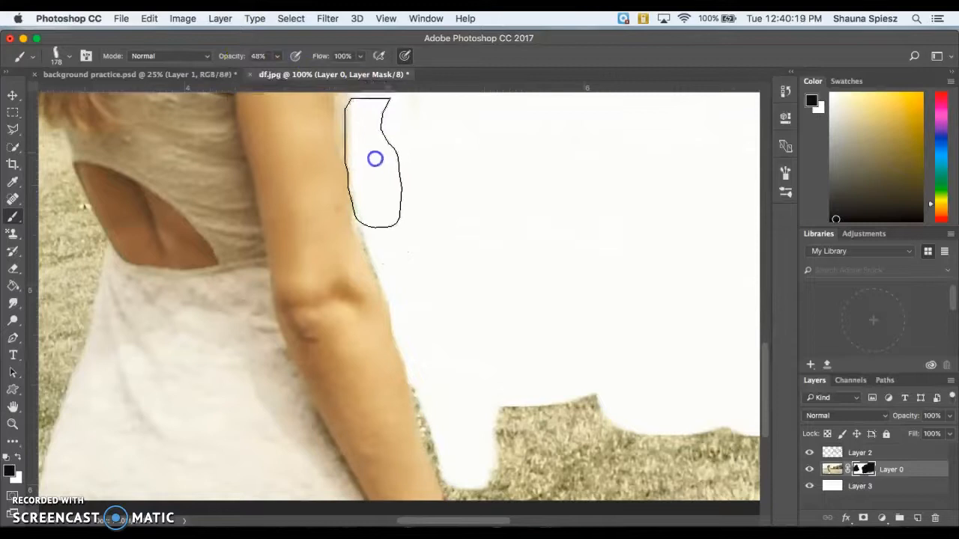
mouse_move(379, 201)
mouse_down()
mouse_move(424, 342)
mouse_move(477, 444)
mouse_move(467, 439)
mouse_move(442, 376)
mouse_move(452, 399)
mouse_move(441, 387)
mouse_move(458, 393)
mouse_move(482, 372)
mouse_move(507, 381)
mouse_move(528, 466)
mouse_move(521, 462)
mouse_move(571, 375)
mouse_move(545, 373)
mouse_move(540, 451)
mouse_move(555, 464)
mouse_move(632, 390)
mouse_move(581, 387)
mouse_move(589, 424)
mouse_move(582, 385)
mouse_up()
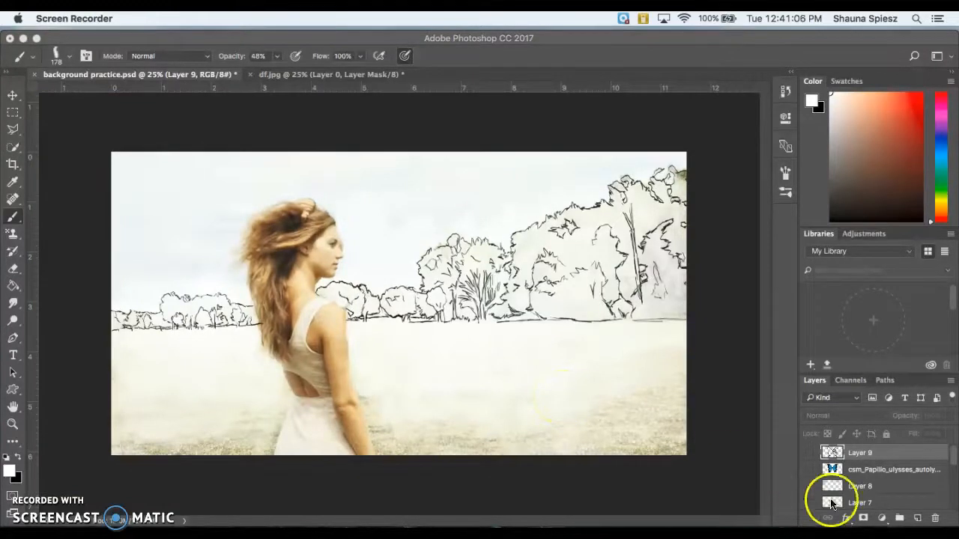
Add a new layer above Layer 9 in background practice.psd and pick a medium blue as the foreground color
click(917, 518)
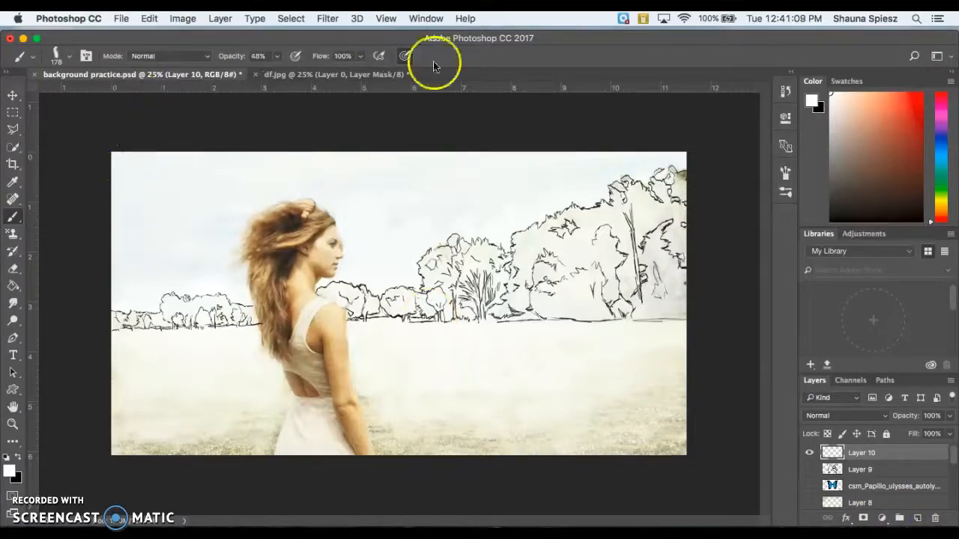
drag(955, 133, 945, 143)
click(883, 123)
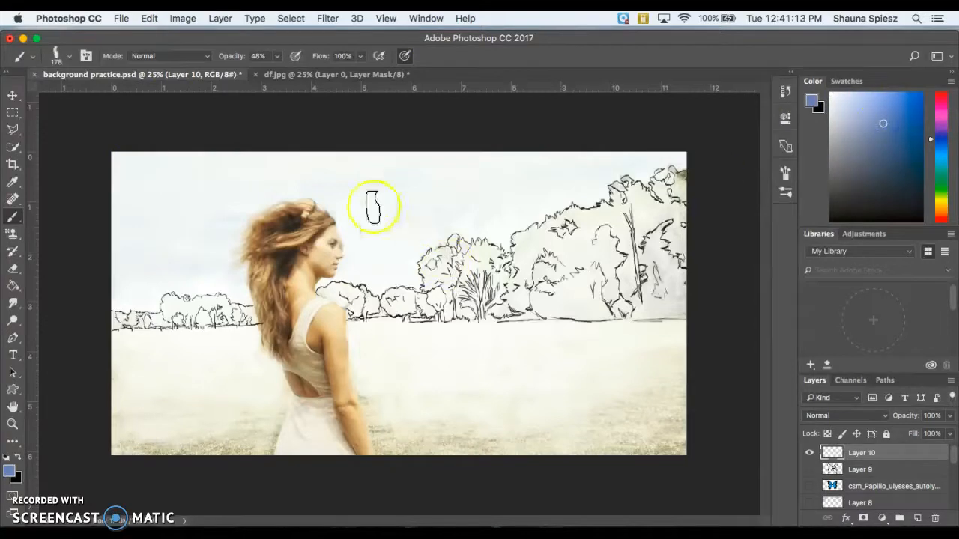
Lower the brush opacity to 34% and brush translucent blue strokes over the sky between the woman and the trees
click(326, 80)
click(275, 60)
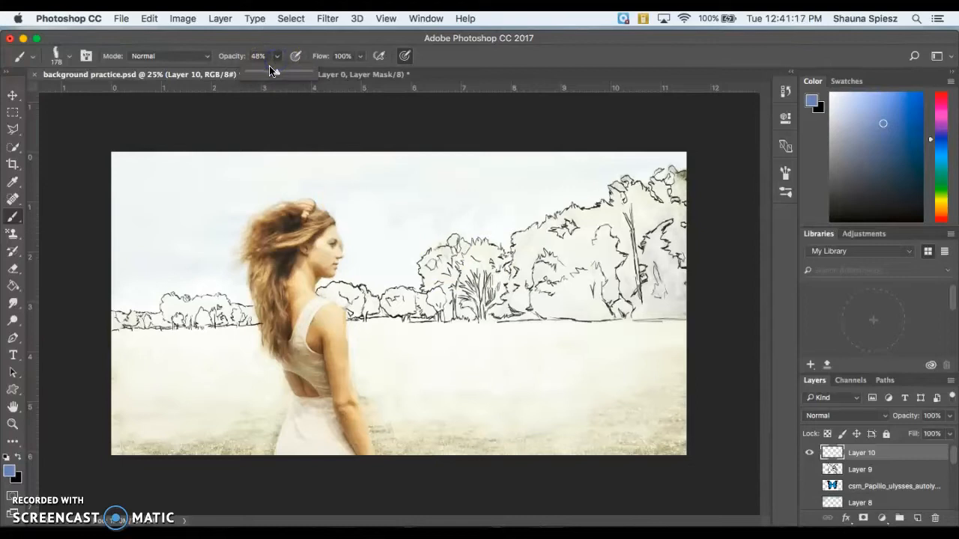
click(416, 214)
click(357, 18)
click(349, 65)
mouse_move(391, 189)
mouse_down()
mouse_move(441, 160)
mouse_move(428, 160)
mouse_move(413, 177)
mouse_move(429, 182)
mouse_move(482, 147)
mouse_move(469, 160)
mouse_move(479, 185)
mouse_move(560, 153)
mouse_move(542, 176)
mouse_move(638, 158)
mouse_move(597, 173)
mouse_move(603, 185)
mouse_move(576, 196)
mouse_move(590, 182)
mouse_move(539, 202)
mouse_move(541, 188)
mouse_move(503, 224)
mouse_move(501, 215)
mouse_move(498, 228)
mouse_move(486, 196)
mouse_move(453, 220)
mouse_move(474, 209)
mouse_move(450, 194)
mouse_move(405, 206)
mouse_move(398, 223)
mouse_move(413, 232)
mouse_move(452, 212)
mouse_move(444, 230)
mouse_move(410, 237)
mouse_up()
mouse_move(408, 272)
mouse_down()
mouse_move(404, 224)
mouse_move(377, 223)
mouse_move(386, 179)
mouse_move(376, 149)
mouse_move(348, 148)
mouse_move(342, 164)
mouse_move(335, 140)
mouse_move(302, 132)
mouse_move(258, 146)
mouse_move(264, 162)
mouse_move(254, 137)
mouse_move(222, 146)
mouse_move(201, 182)
mouse_move(212, 171)
mouse_move(214, 140)
mouse_move(159, 153)
mouse_move(105, 200)
mouse_move(112, 211)
mouse_move(125, 174)
mouse_move(112, 218)
mouse_move(123, 239)
mouse_move(146, 247)
mouse_move(152, 230)
mouse_move(137, 279)
mouse_move(158, 282)
mouse_move(144, 282)
mouse_move(149, 293)
mouse_move(120, 275)
mouse_move(187, 260)
mouse_move(200, 201)
mouse_move(219, 175)
mouse_move(205, 218)
mouse_move(212, 224)
mouse_move(282, 176)
mouse_move(271, 187)
mouse_move(326, 177)
mouse_move(335, 196)
mouse_move(361, 192)
mouse_move(371, 221)
mouse_up()
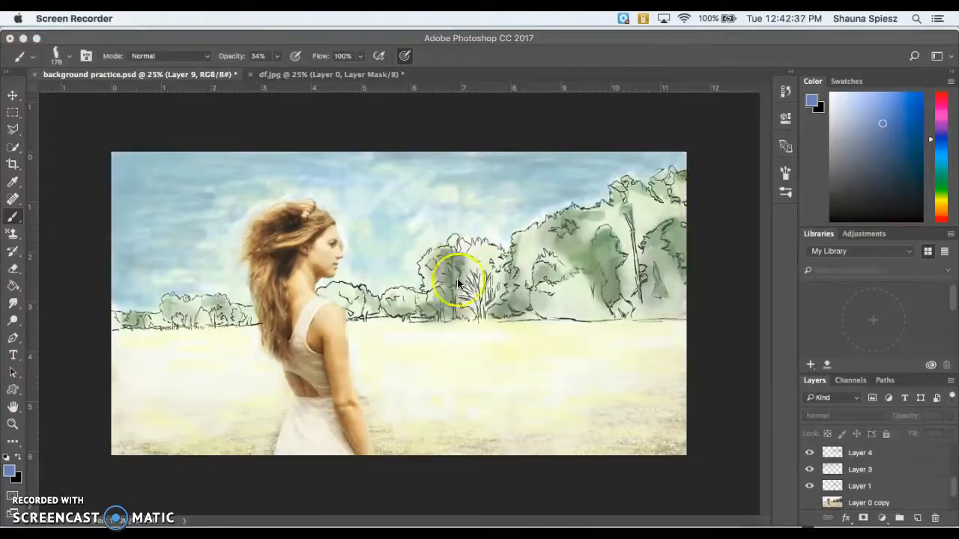